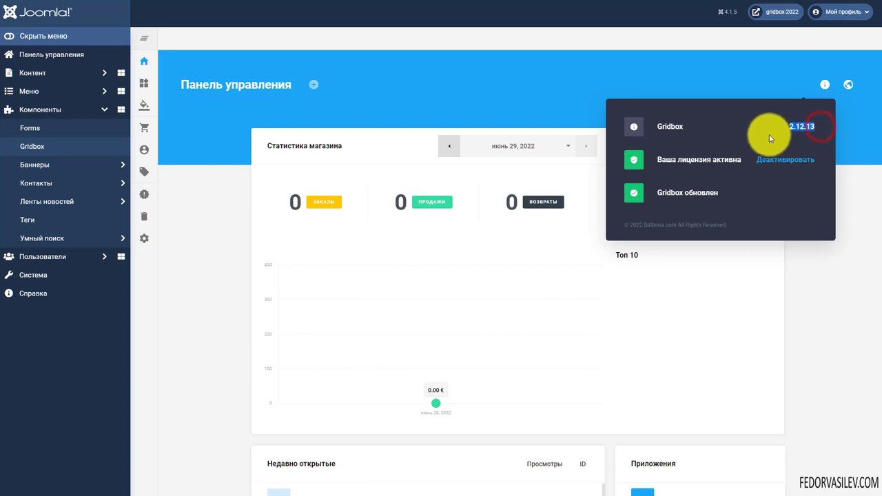
# Dismiss the Gridbox version details, expand the Gridbox navigation to show its labels and collapse the Joomla main menu.
pyautogui.click(516, 91)
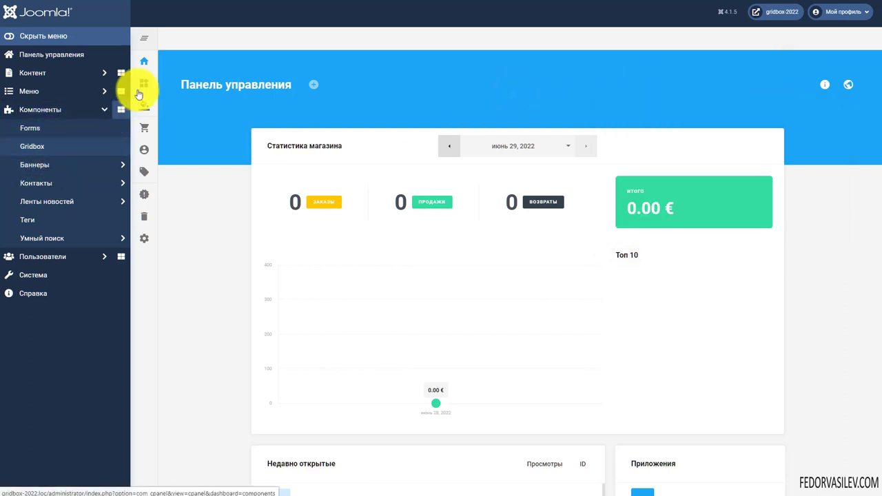
pyautogui.click(144, 38)
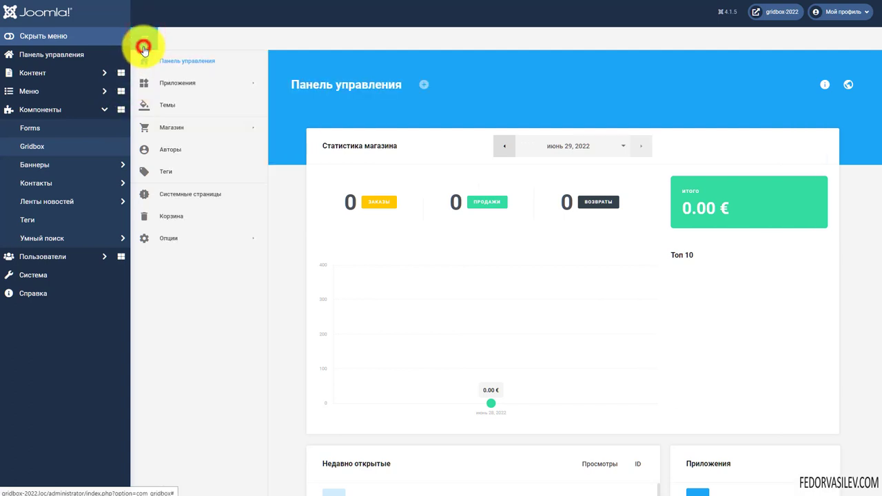
pyautogui.click(3, 39)
# Open the page "тест" from the Gridbox Страницы list in the page editor.
pyautogui.moveTo(92, 84)
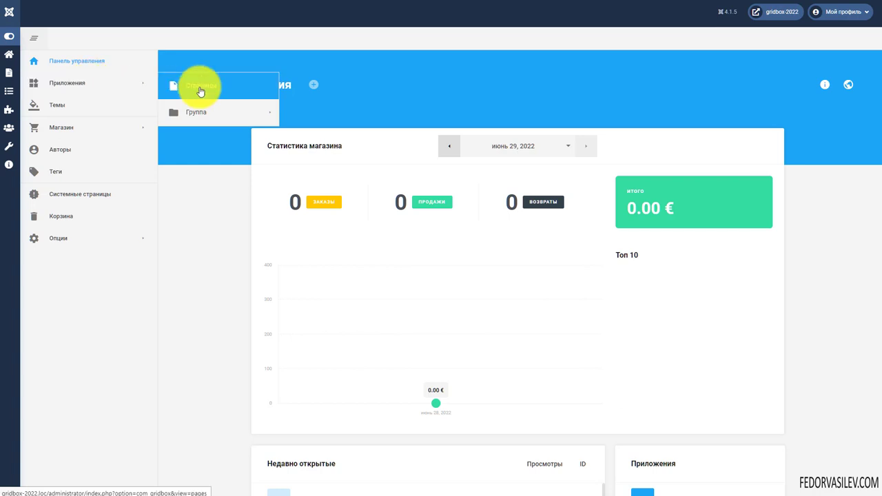
pyautogui.click(199, 90)
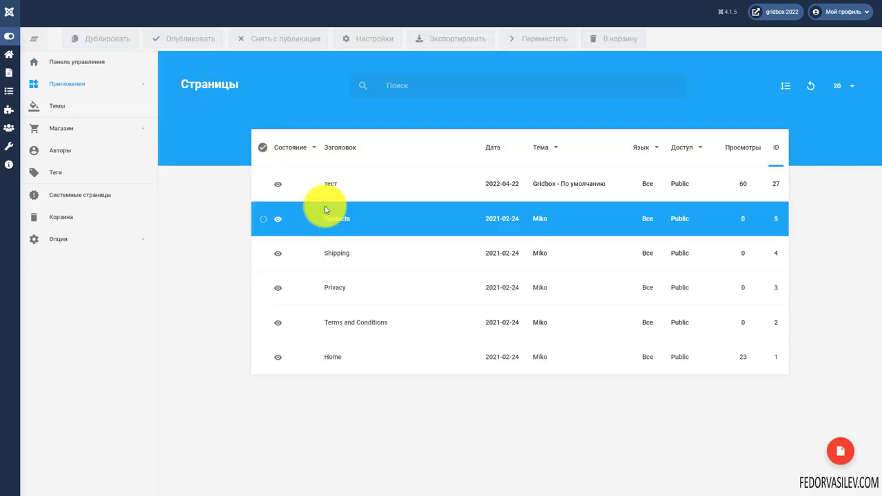
pyautogui.click(330, 184)
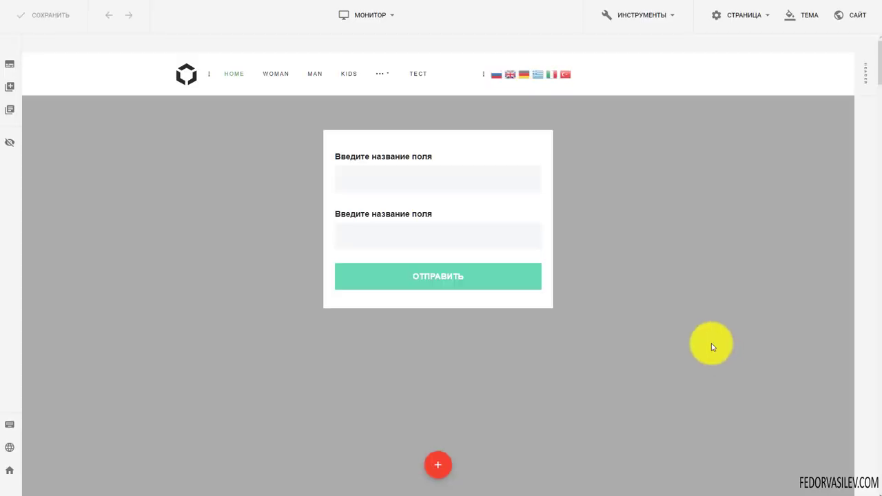
# Display the Page Structure window, move it beside the form on the page and close it.
pyautogui.moveTo(481, 260)
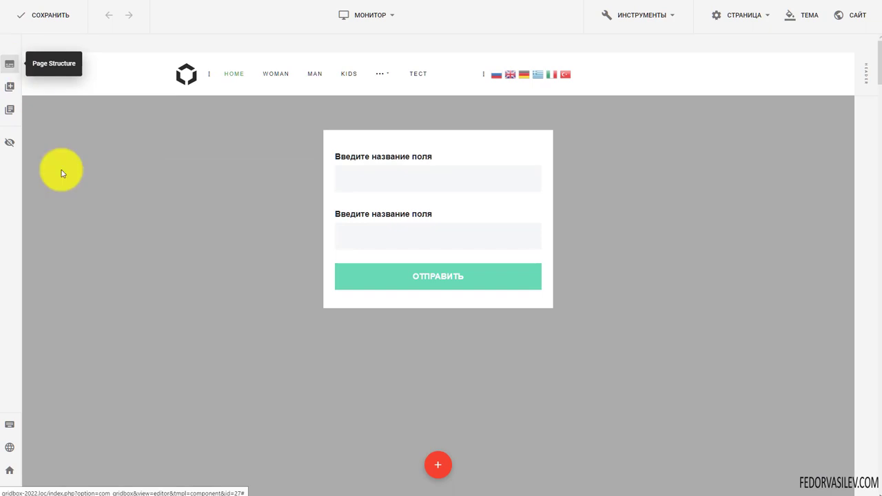
pyautogui.click(10, 63)
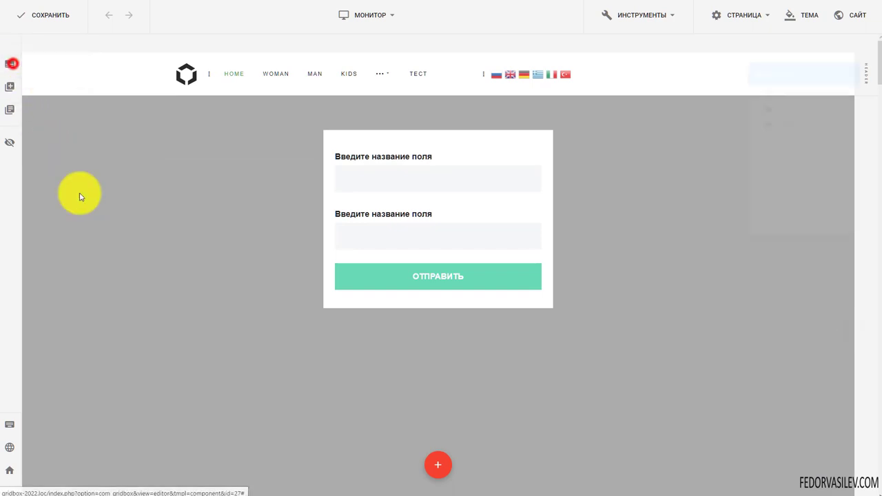
pyautogui.moveTo(769, 60); pyautogui.dragTo(127, 114)
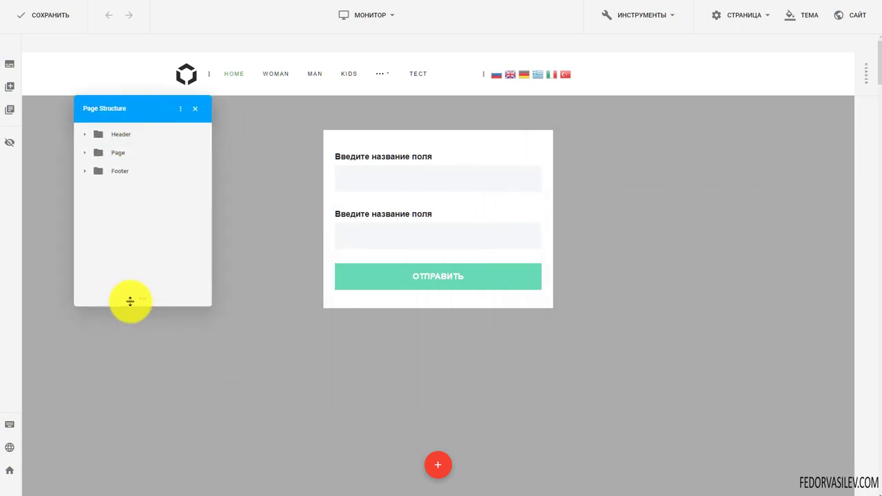
pyautogui.click(195, 113)
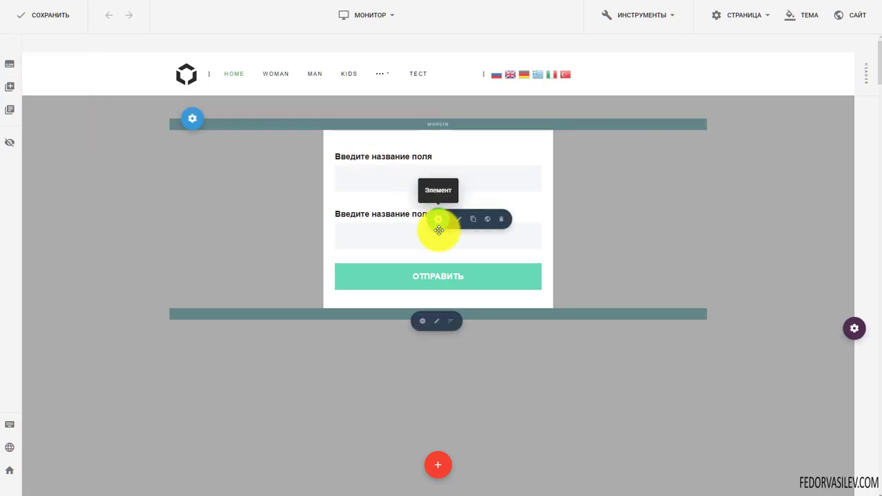
# Show the row of service cards below the Our Services heading in Page Structure.
pyautogui.scroll(-5, 439, 227)
pyautogui.scroll(-1, 439, 234)
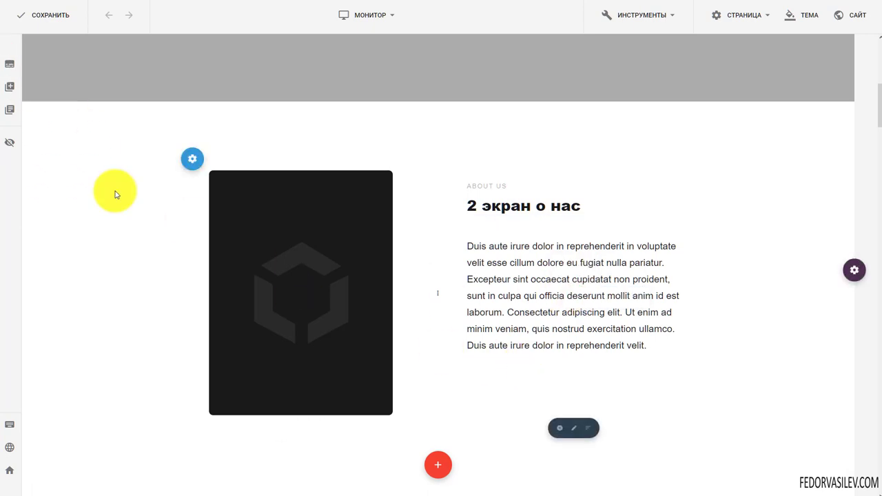
pyautogui.scroll(-5, 516, 293)
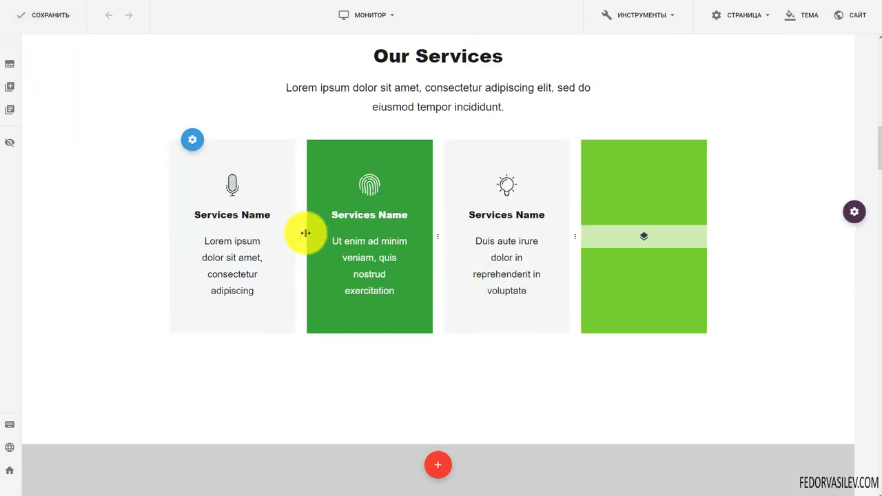
pyautogui.scroll(1, 197, 238)
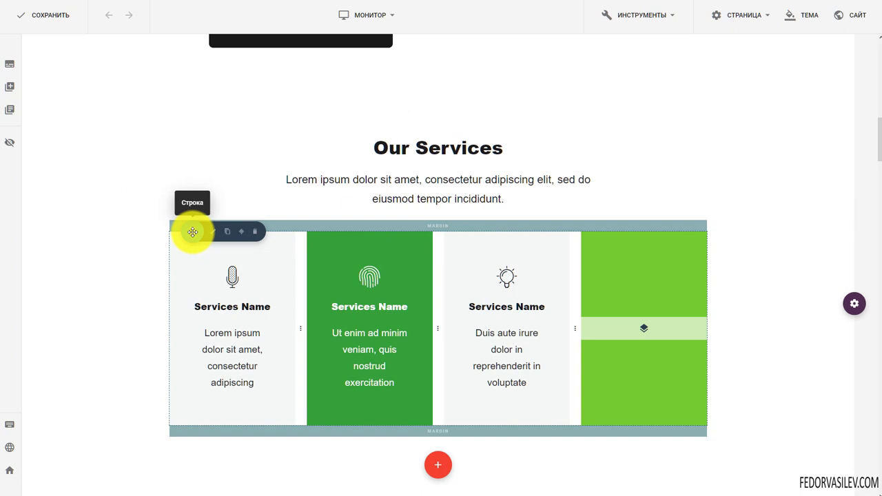
pyautogui.click(192, 232)
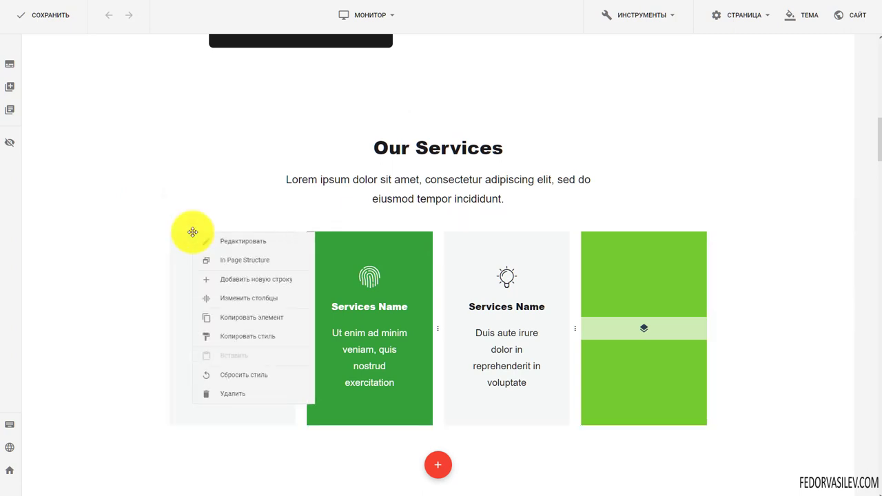
pyautogui.click(168, 191)
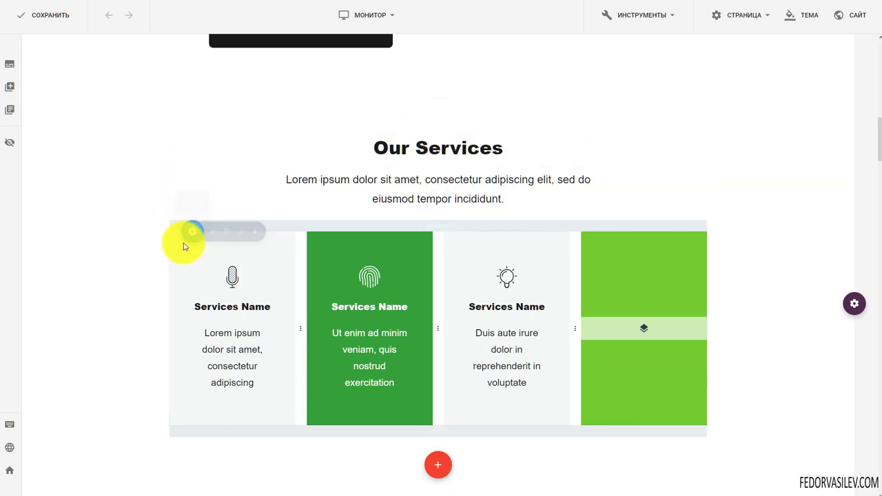
pyautogui.rightClick(196, 232)
pyautogui.click(186, 234)
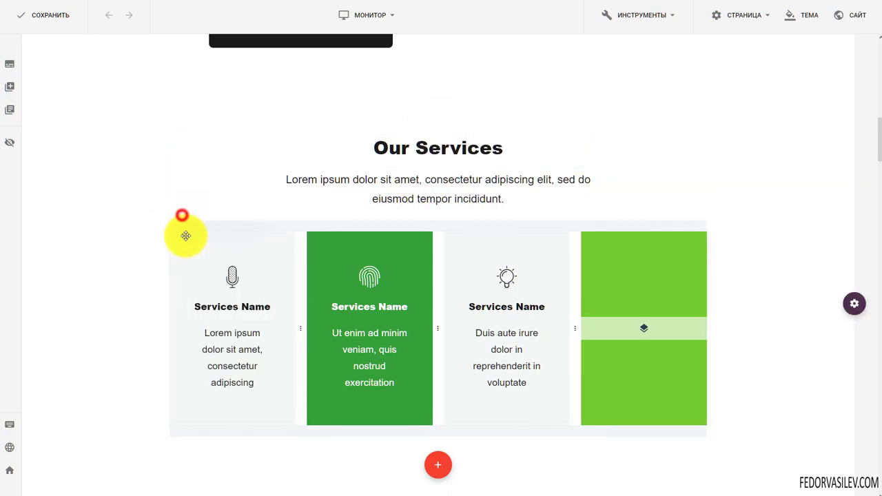
pyautogui.rightClick(193, 232)
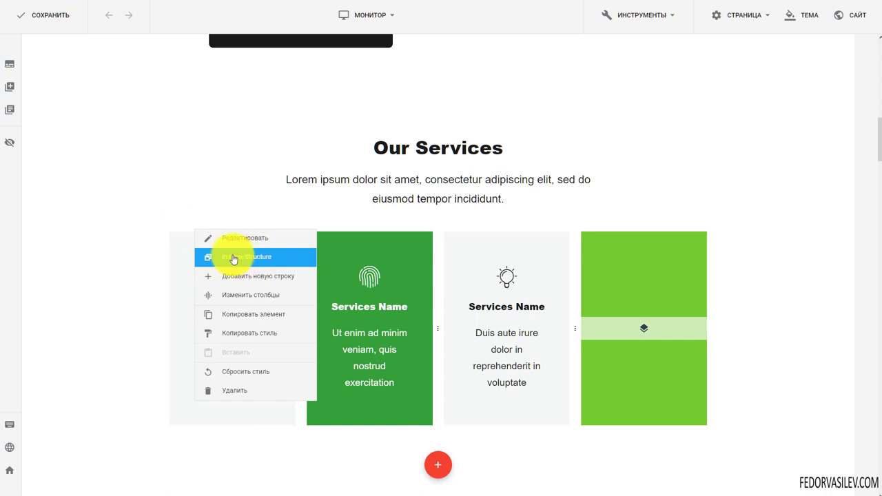
pyautogui.click(245, 261)
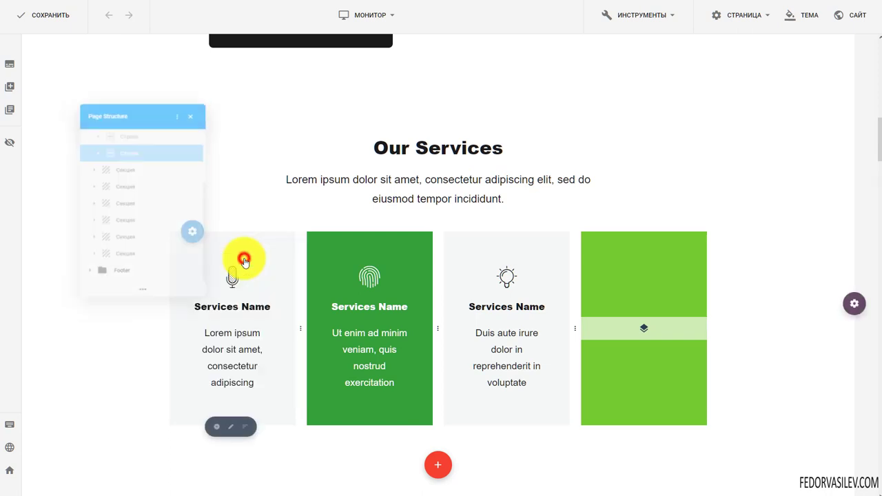
# Review where the highlighted Строка sits among the page's sections in the structure tree, and close Page Structure.
pyautogui.scroll(1, 103, 237)
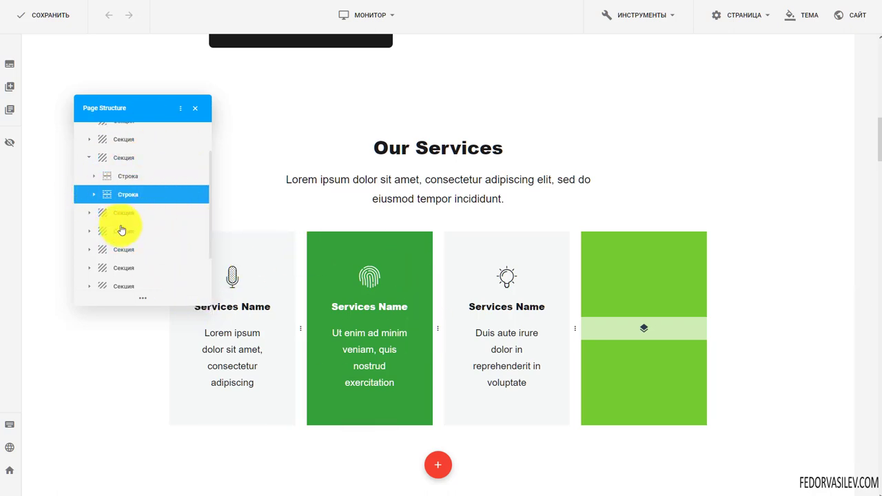
pyautogui.scroll(1, 120, 229)
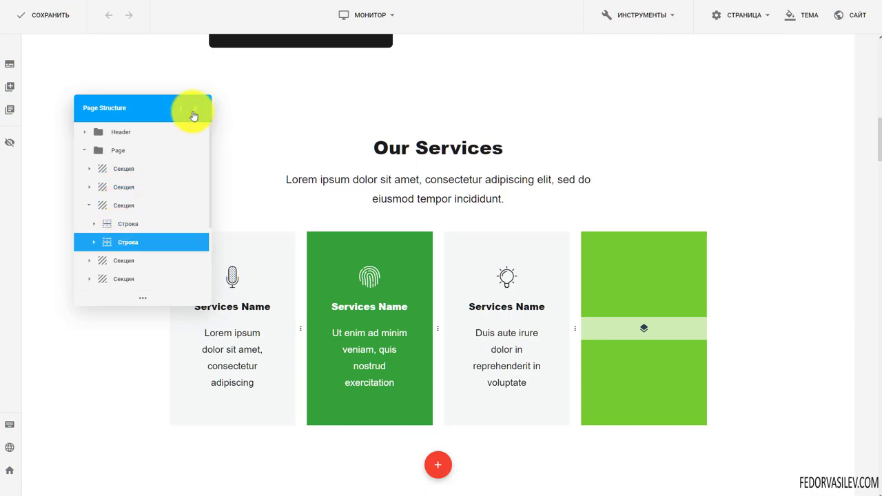
pyautogui.click(193, 113)
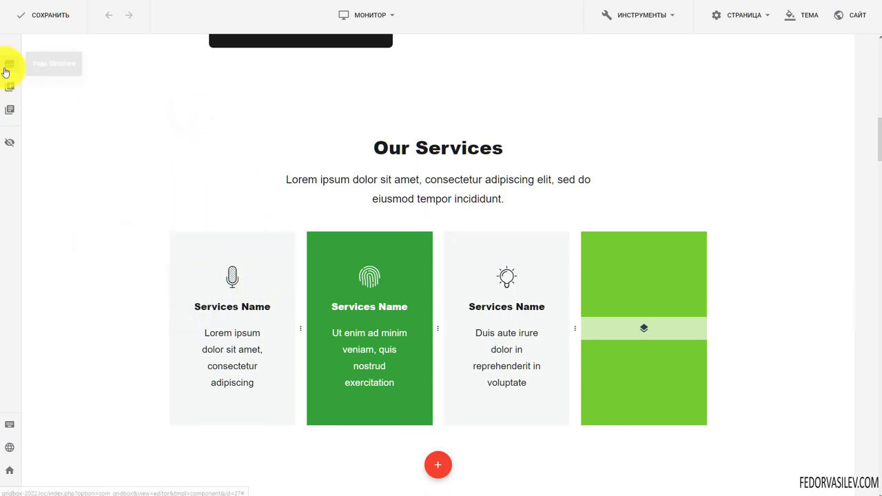
# Reopen Page Structure at the start of the page, collapse the Page folder and place the window beside the form.
pyautogui.scroll(10, 232, 207)
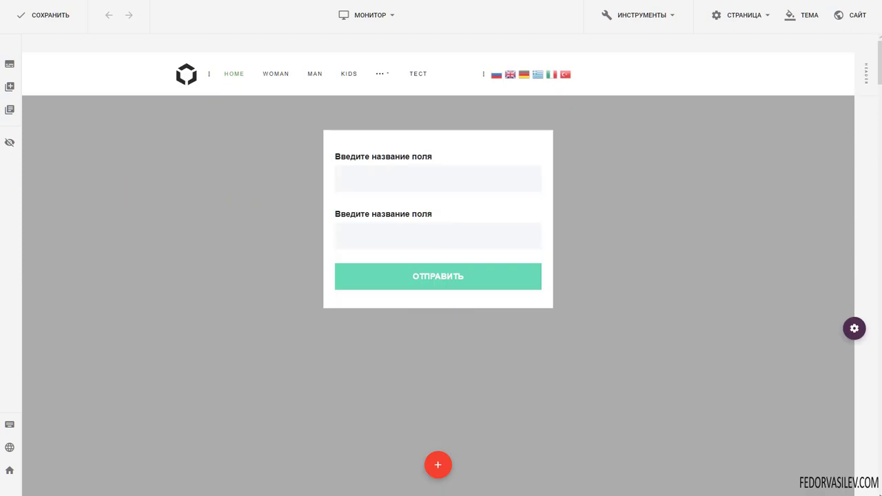
pyautogui.click(7, 67)
pyautogui.moveTo(112, 109); pyautogui.dragTo(119, 119)
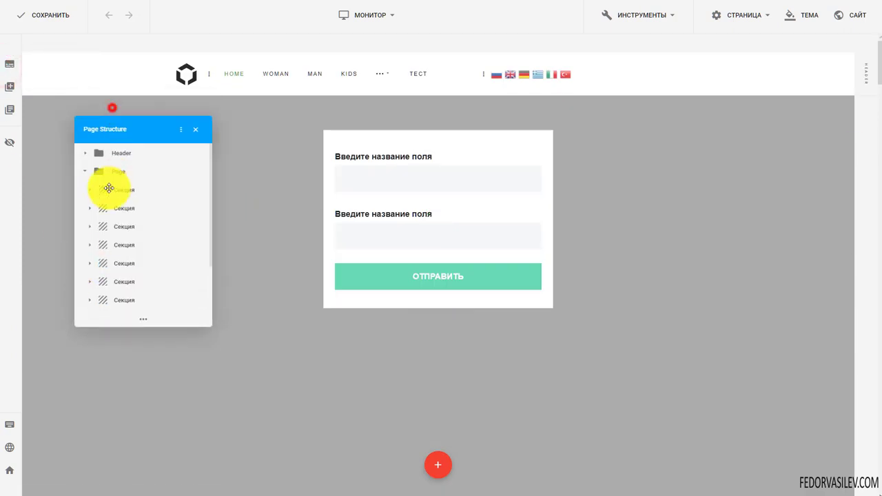
pyautogui.click(112, 189)
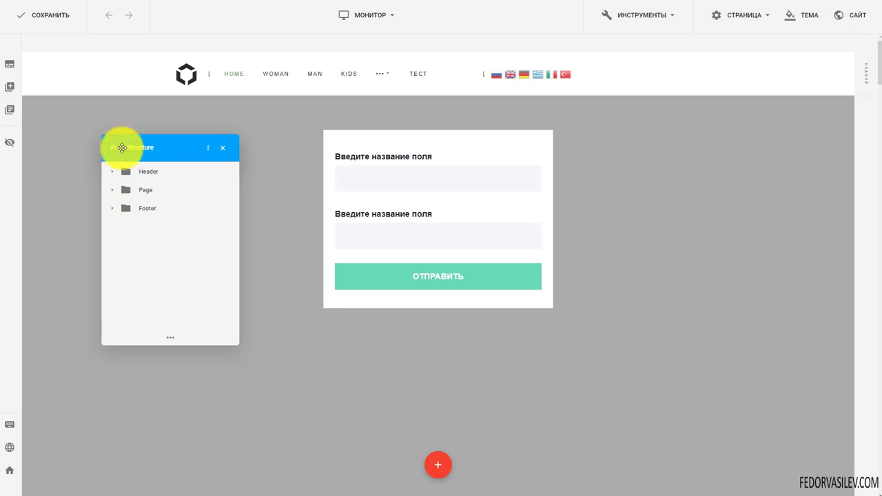
pyautogui.moveTo(121, 148); pyautogui.dragTo(130, 159)
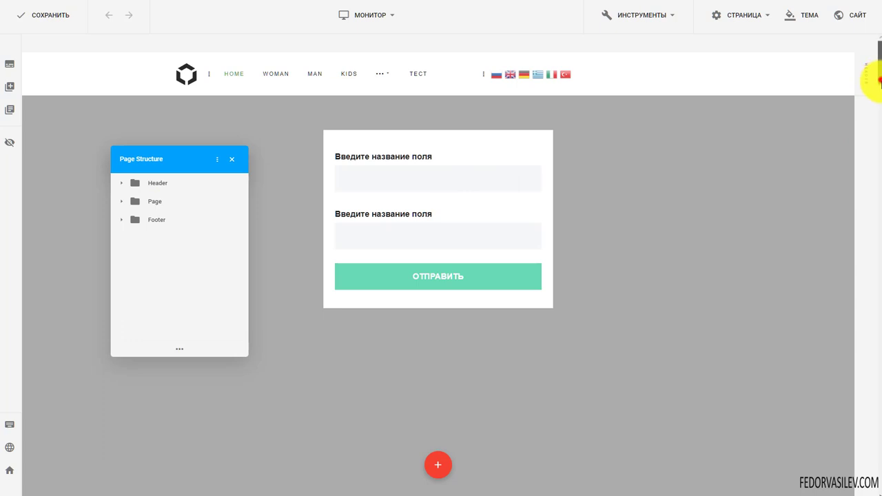
# Expand the Footer folder through Секция, Строка and Колонка and compare its elements with the footer on the page.
pyautogui.moveTo(879, 82); pyautogui.dragTo(879, 435)
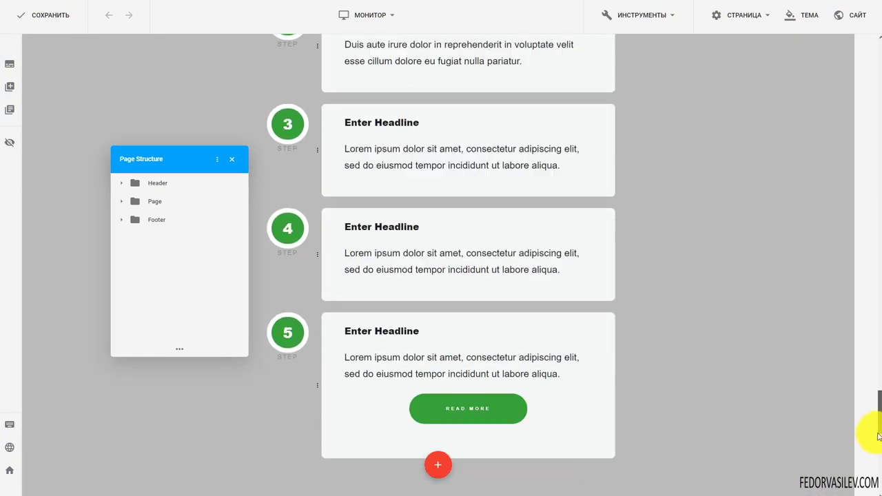
pyautogui.click(153, 222)
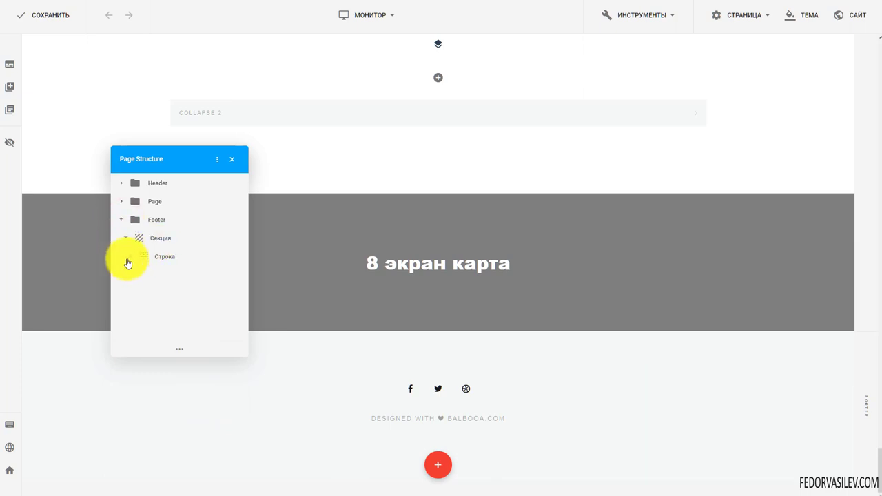
pyautogui.click(131, 258)
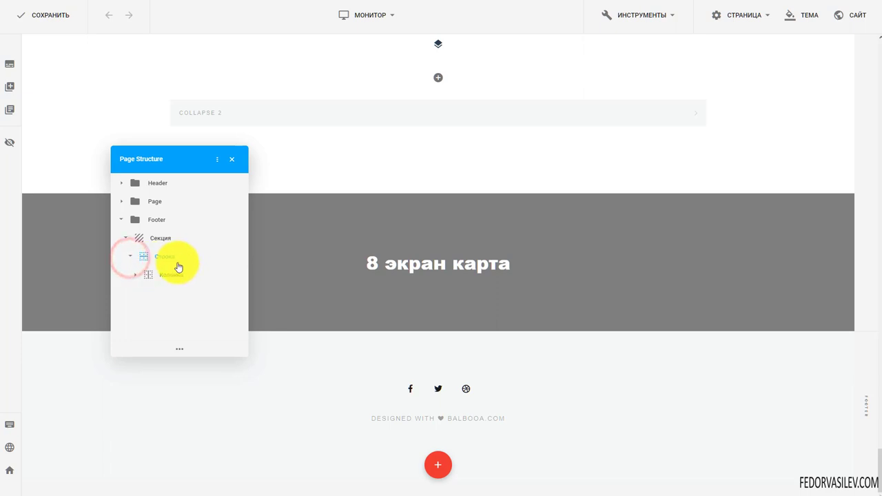
pyautogui.click(136, 275)
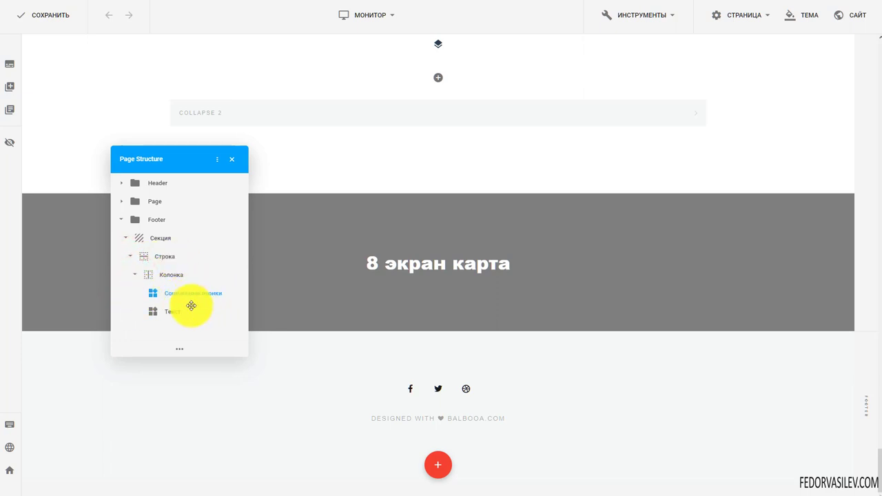
pyautogui.moveTo(410, 384)
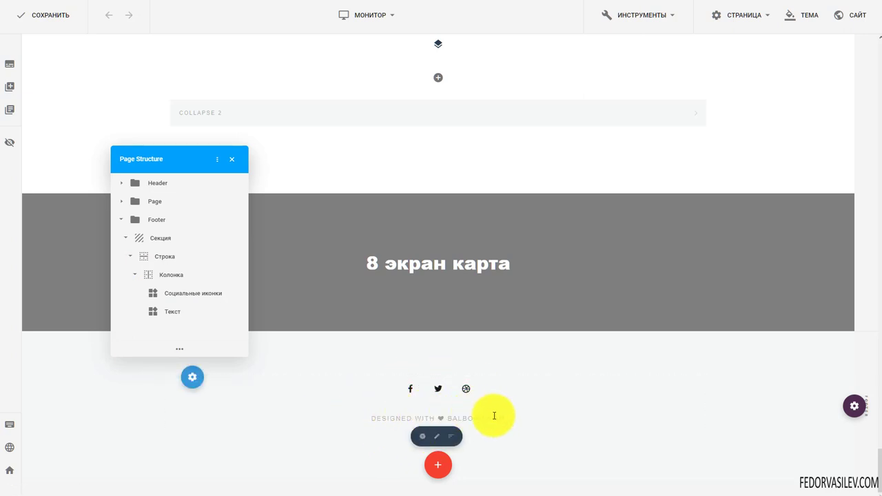
pyautogui.moveTo(442, 392)
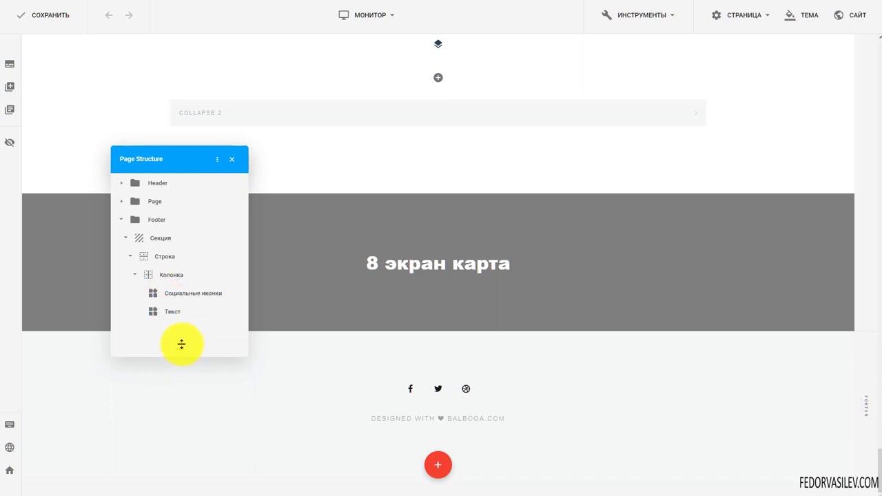
# Make the Page Structure window taller and dock it with the Panel to left option.
pyautogui.moveTo(179, 345); pyautogui.dragTo(177, 440)
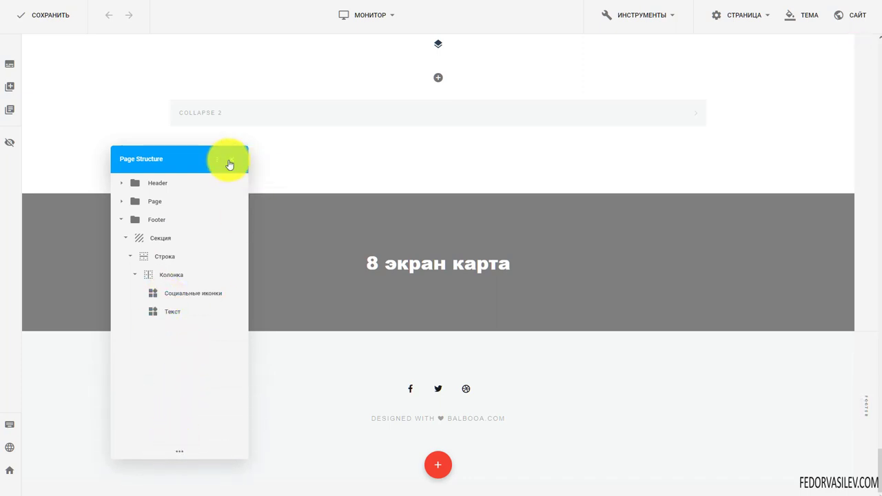
pyautogui.moveTo(199, 144); pyautogui.dragTo(209, 99)
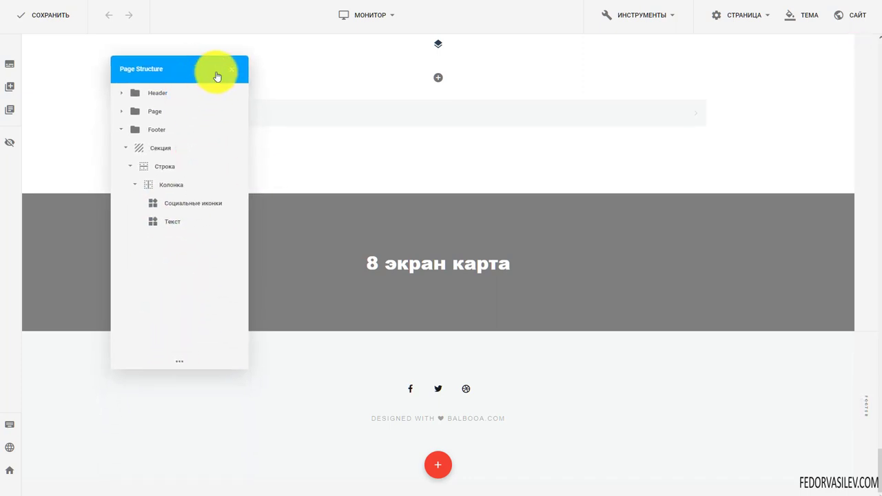
pyautogui.click(218, 72)
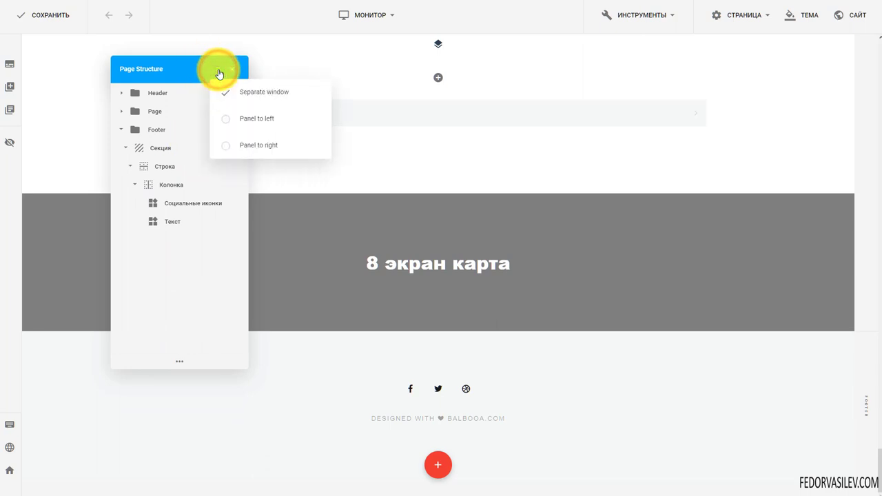
pyautogui.click(252, 122)
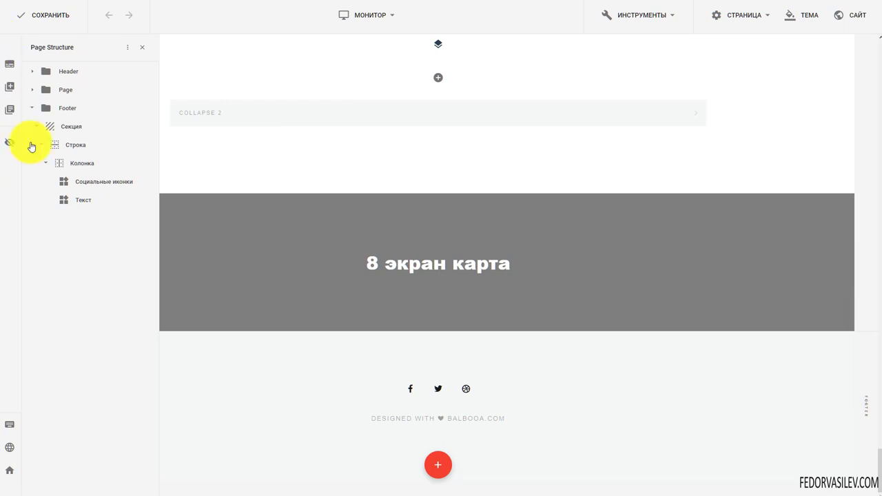
pyautogui.scroll(20, 861, 365)
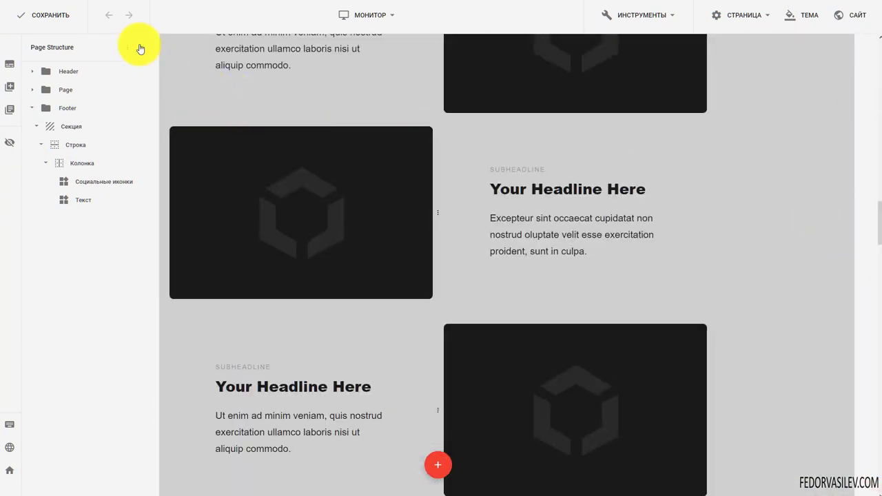
# Close and reopen the Page Structure panel, and dock it on the right side of the editor.
pyautogui.click(143, 53)
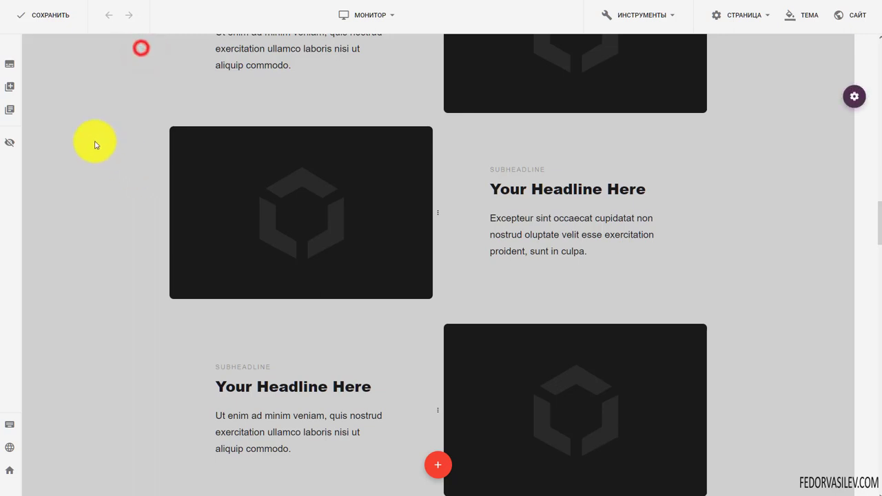
pyautogui.click(10, 63)
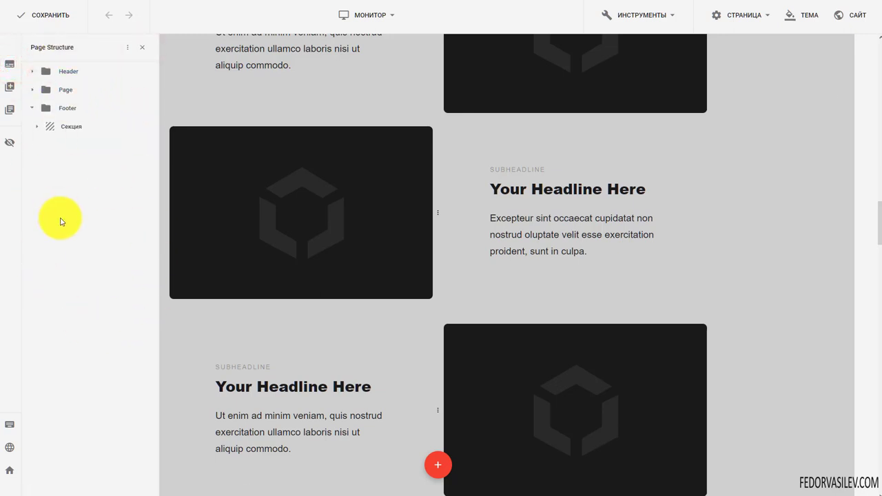
pyautogui.click(128, 48)
pyautogui.click(139, 125)
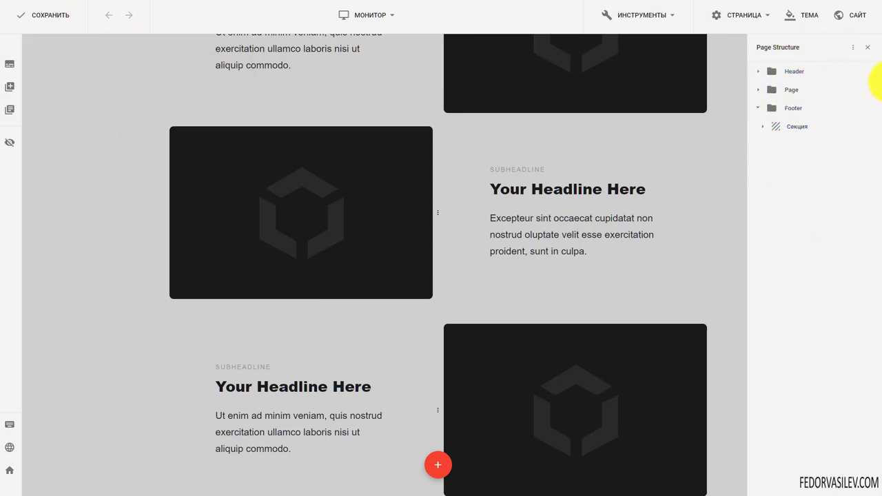
# Undock Page Structure into a floating window and place it over the left part of the page.
pyautogui.click(852, 49)
pyautogui.click(819, 64)
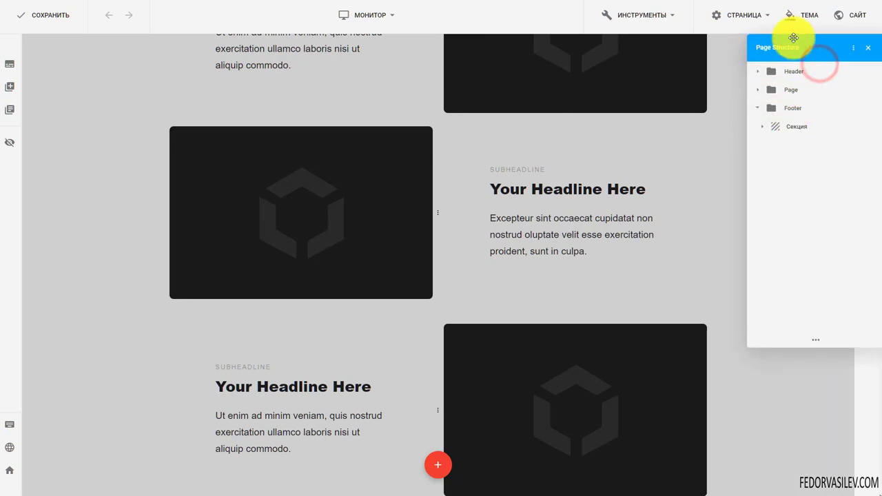
pyautogui.moveTo(797, 43); pyautogui.dragTo(122, 152)
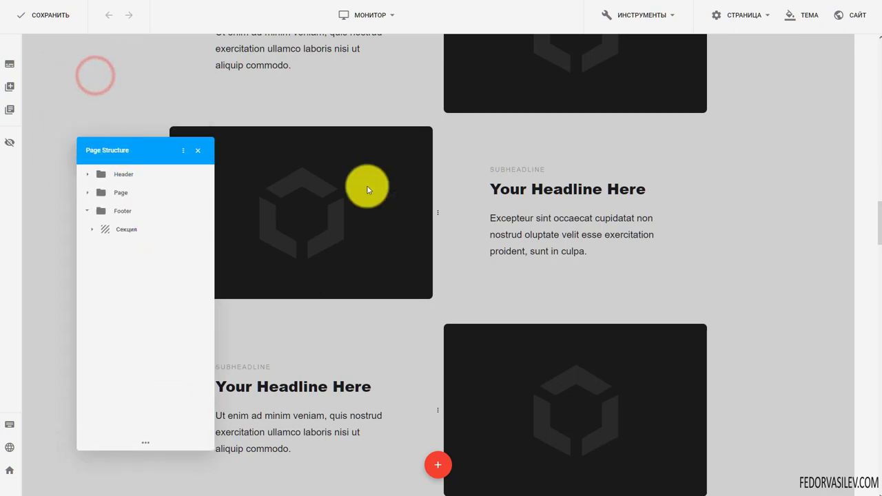
# Go to the page footer and expand the Footer folder's Секция, Строка and Колонка to list their elements.
pyautogui.scroll(-10, 330, 322)
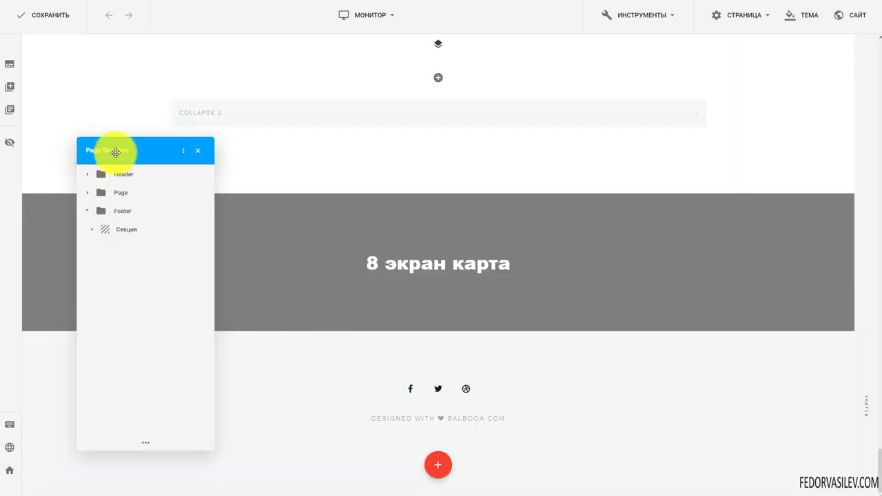
pyautogui.moveTo(116, 151); pyautogui.dragTo(113, 108)
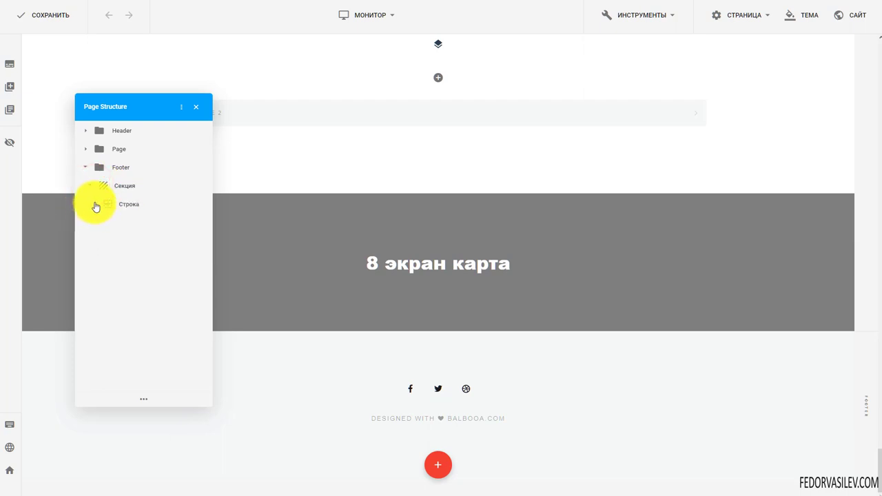
pyautogui.click(94, 205)
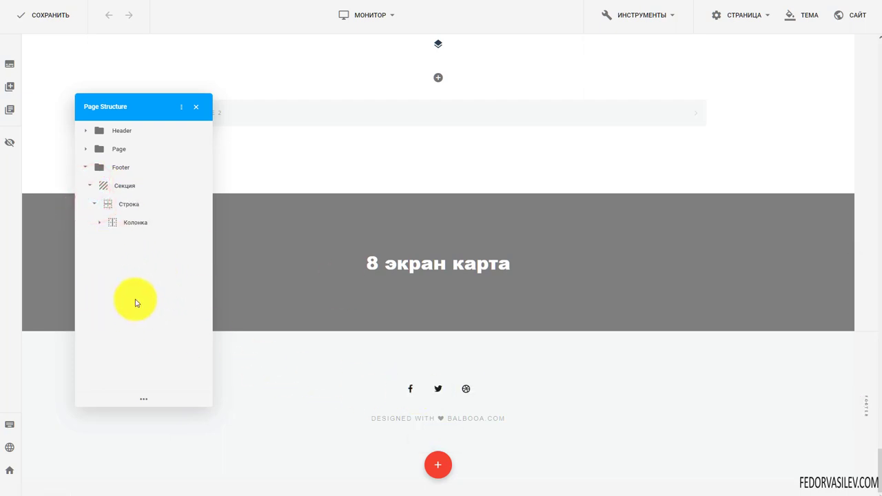
pyautogui.click(99, 224)
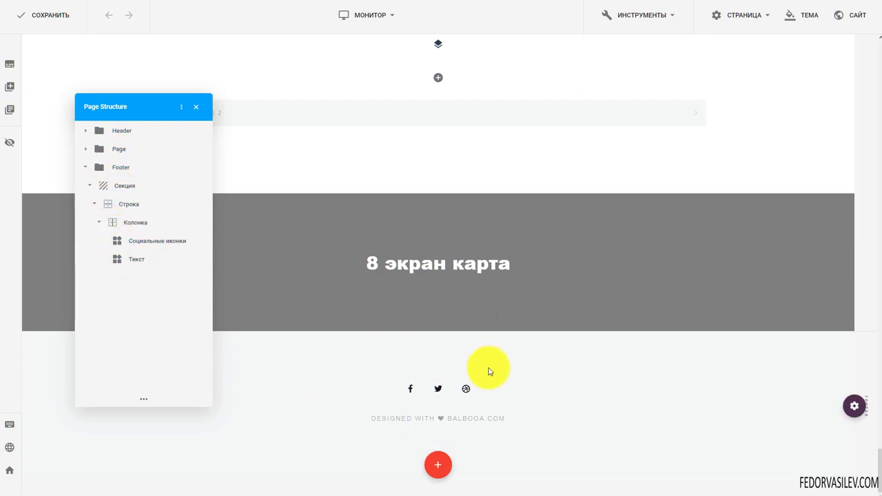
# Copy the footer's Социальные иконки element in the structure tree and paste it into the same Колонка.
pyautogui.rightClick(138, 247)
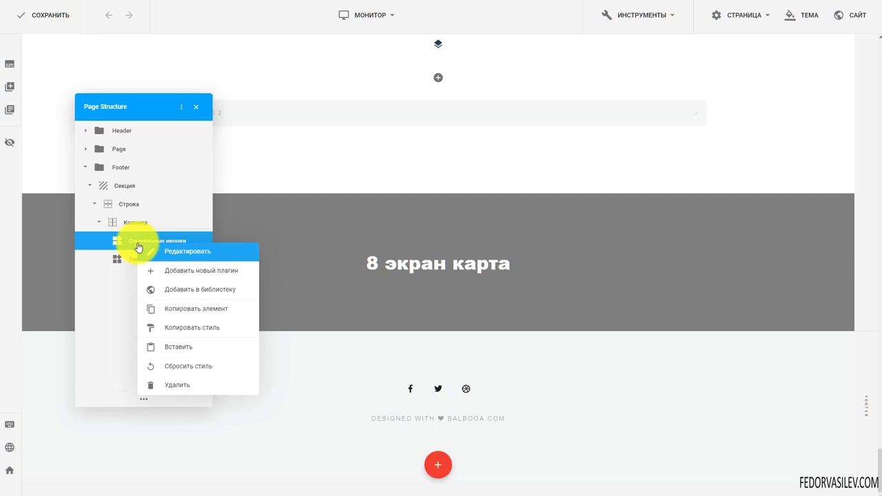
pyautogui.click(211, 309)
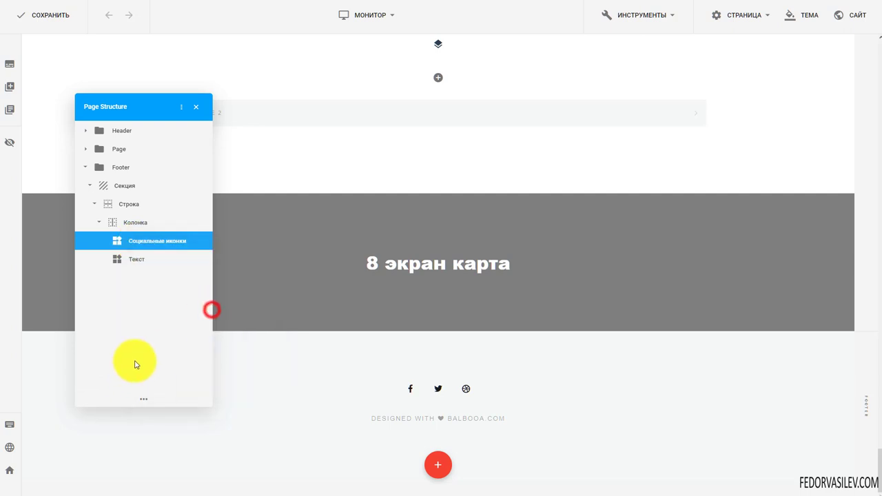
pyautogui.rightClick(135, 244)
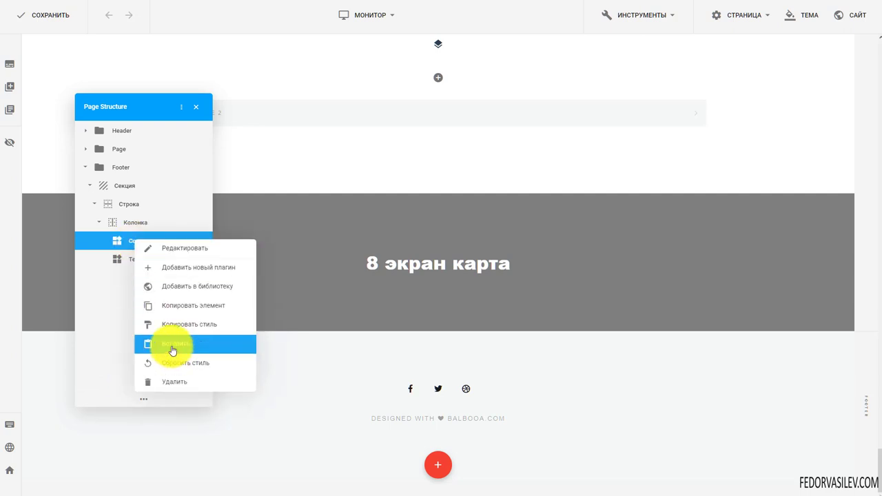
pyautogui.click(171, 345)
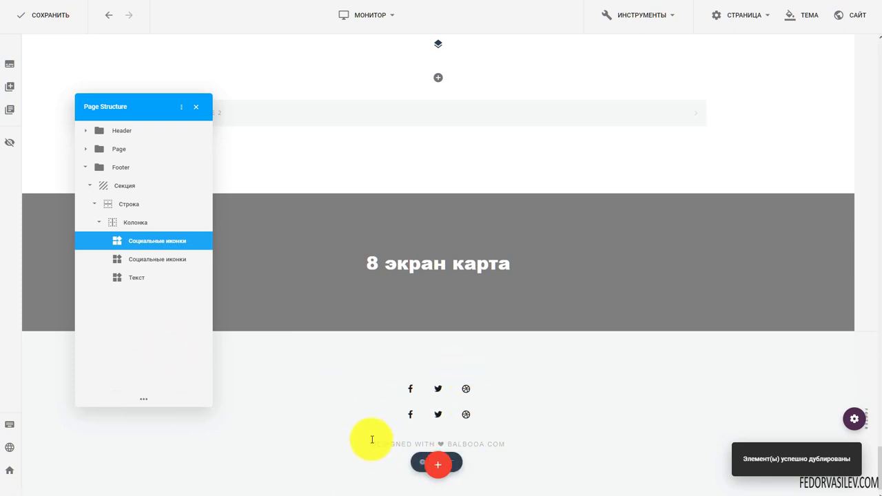
pyautogui.moveTo(371, 392)
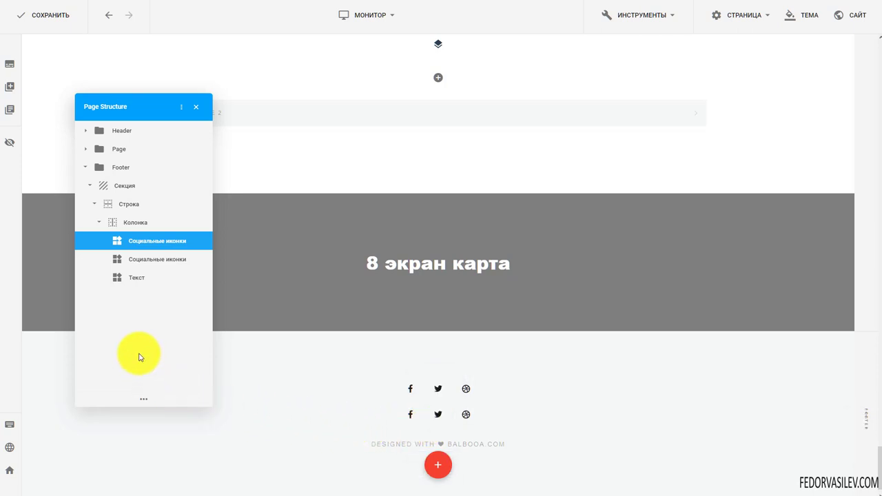
# Locate both Социальные иконки elements on the page through the structure tree and delete the second one.
pyautogui.click(129, 259)
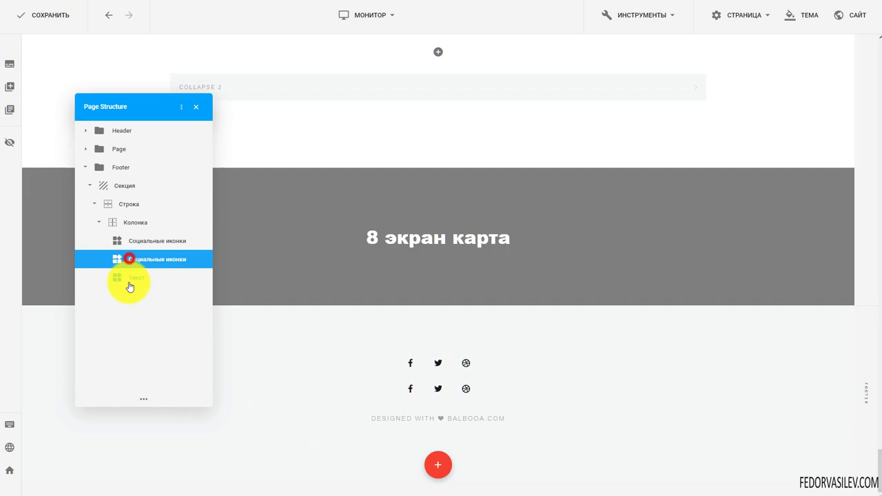
pyautogui.click(141, 243)
pyautogui.click(140, 261)
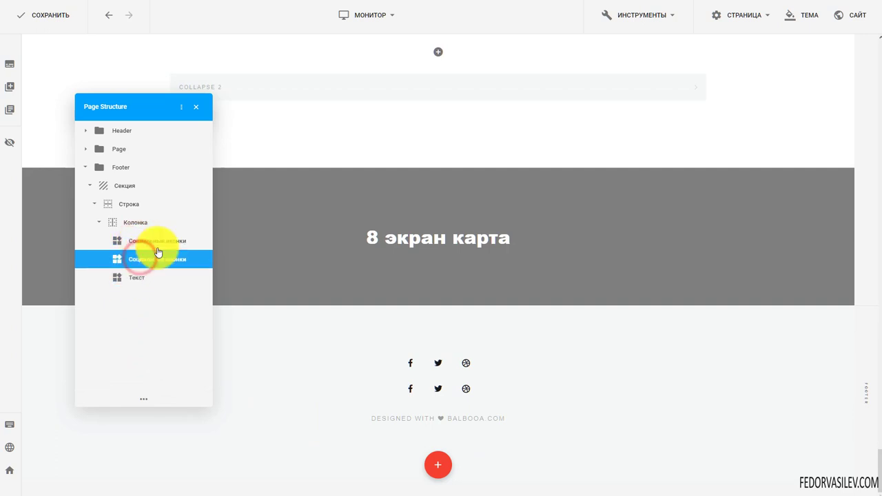
pyautogui.click(129, 239)
pyautogui.click(134, 259)
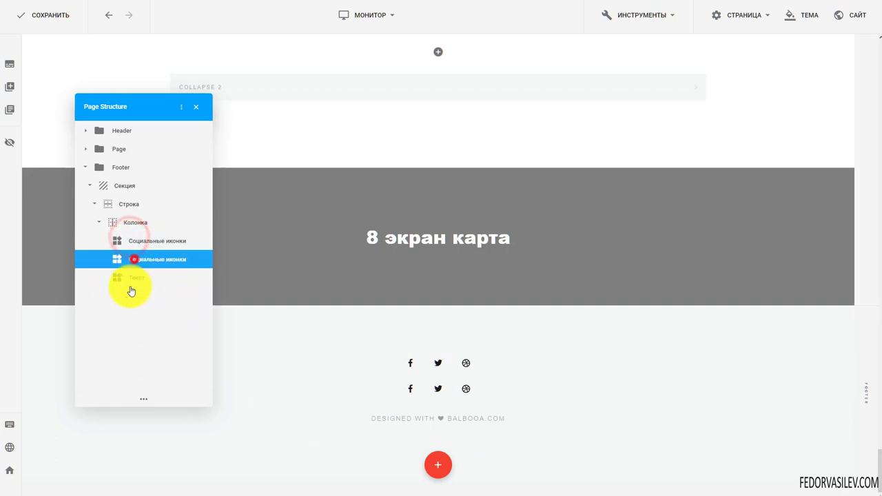
pyautogui.rightClick(142, 261)
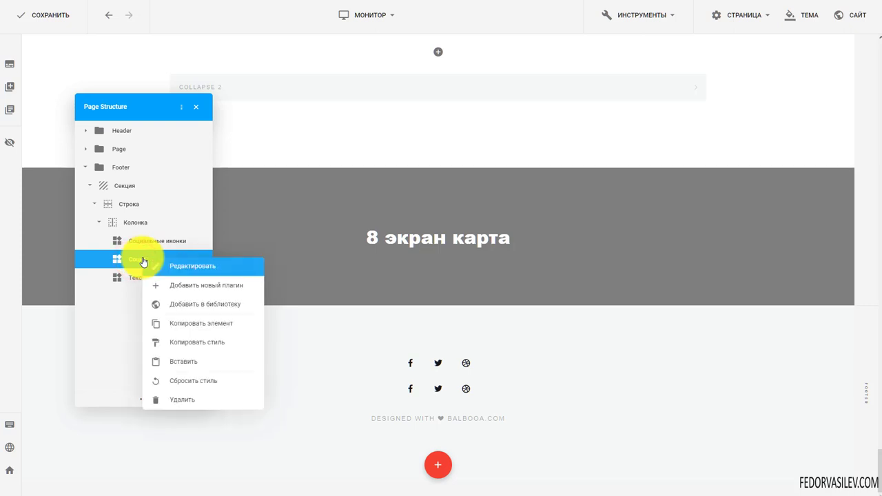
pyautogui.click(182, 399)
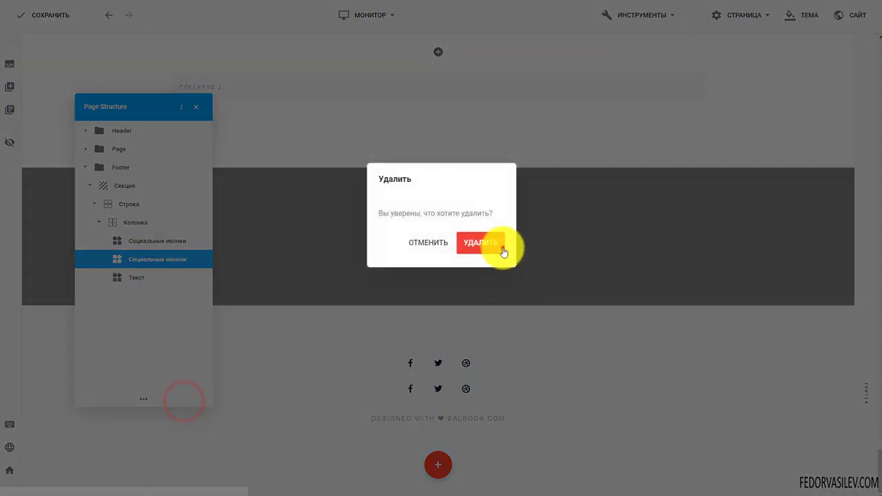
pyautogui.click(502, 251)
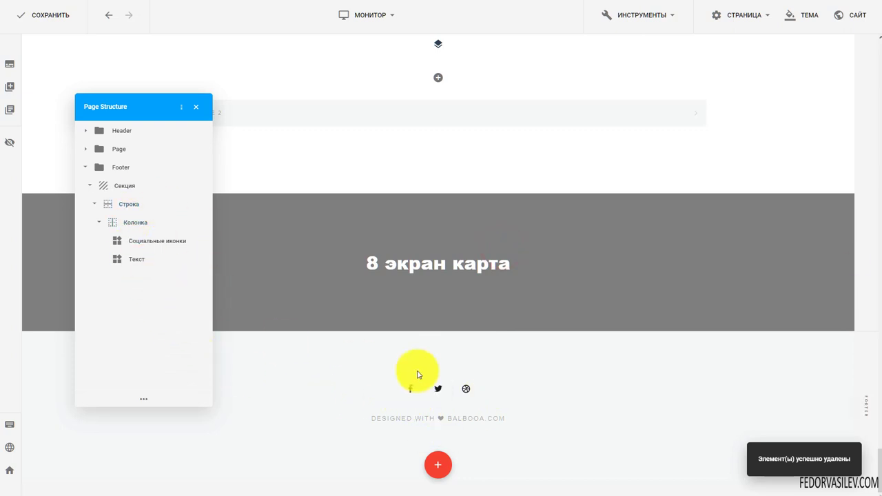
# Open the Социальные иконки settings from the element itself in the page footer, and close them.
pyautogui.rightClick(138, 263)
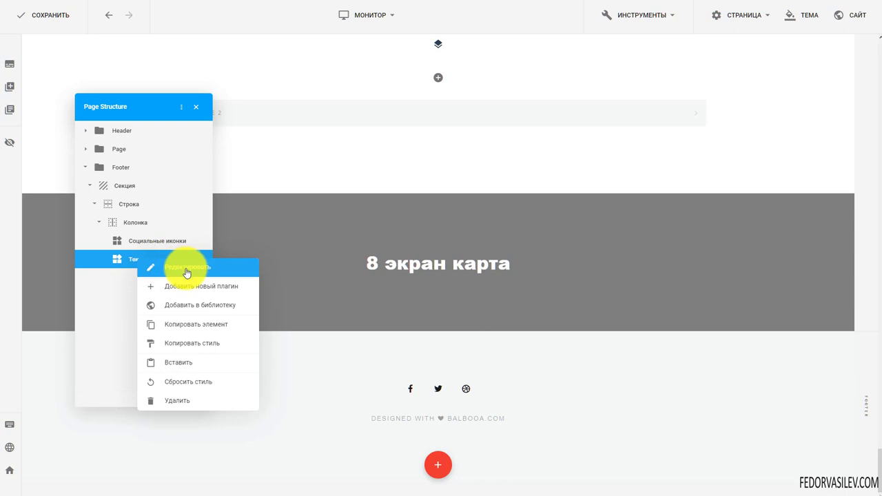
pyautogui.click(370, 401)
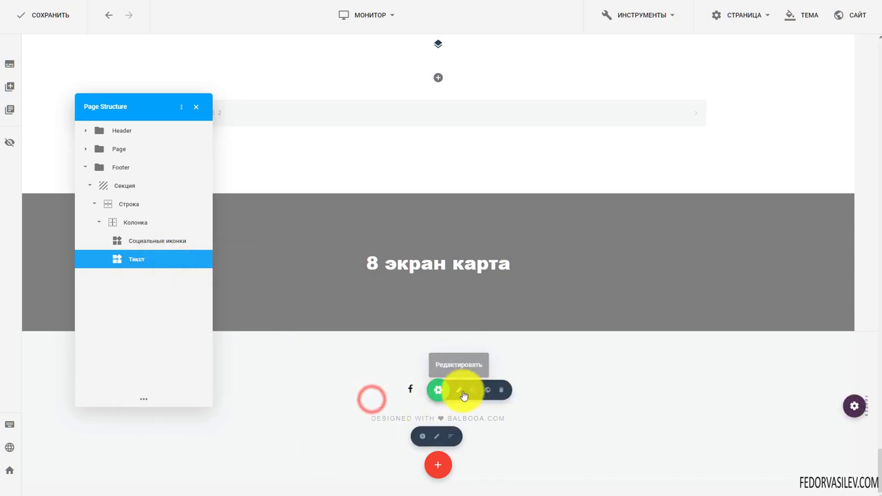
pyautogui.click(458, 391)
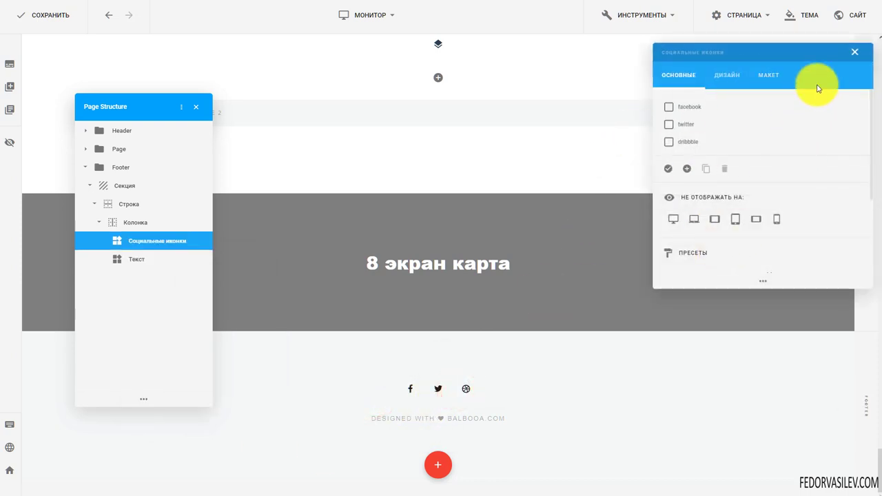
pyautogui.click(857, 55)
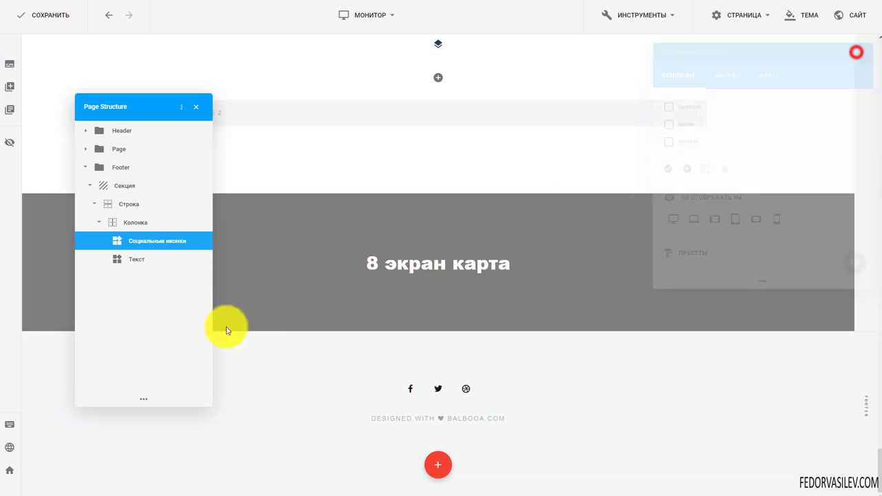
# Edit Социальные иконки from the structure tree, set it not to display on Монитор, and close its settings.
pyautogui.rightClick(141, 246)
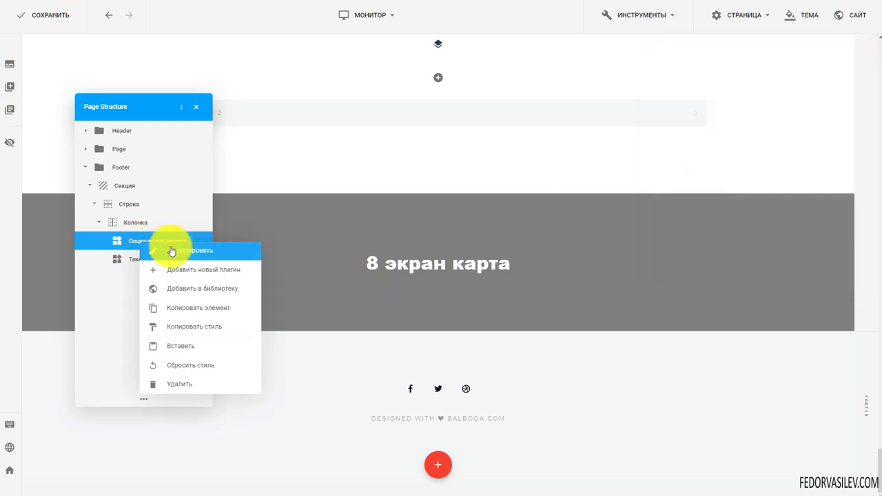
pyautogui.click(172, 251)
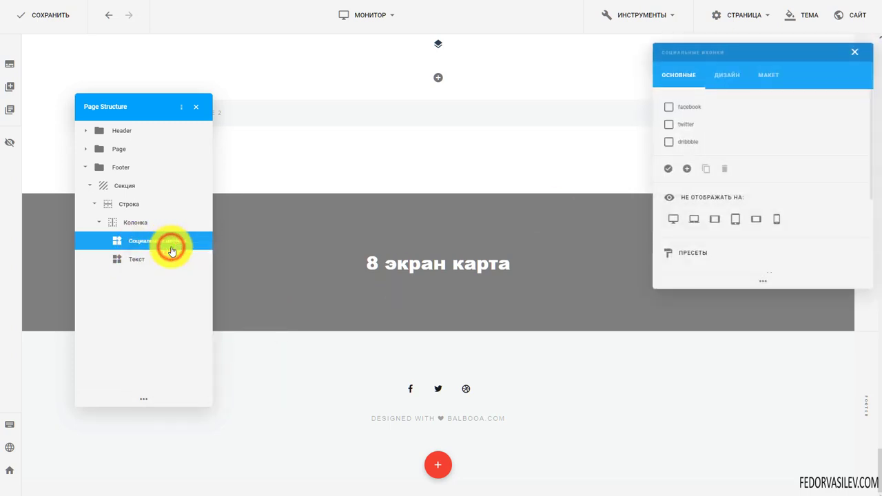
pyautogui.click(672, 221)
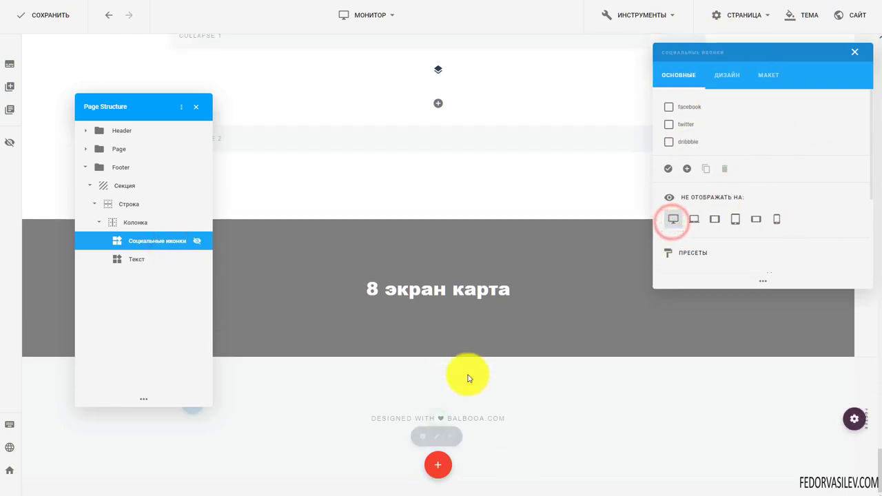
pyautogui.click(856, 55)
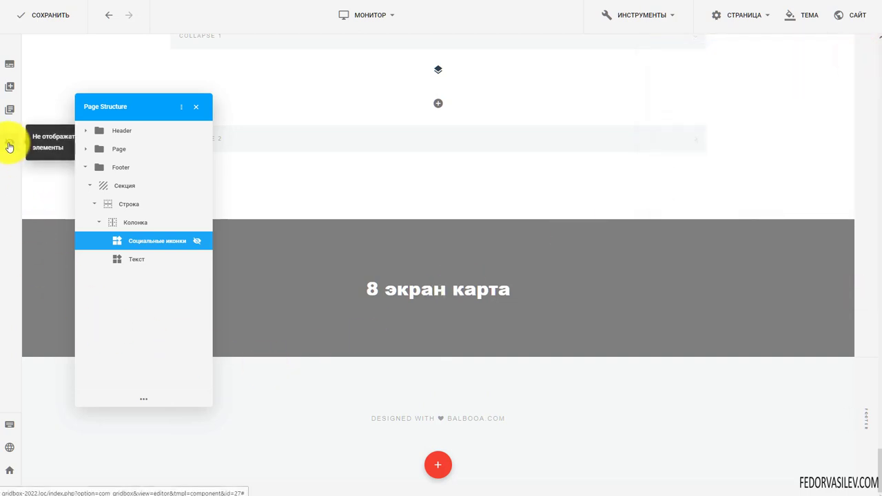
# Move the Page Structure window toward the page centre, and temporarily show hidden elements to check the footer's social icons.
pyautogui.moveTo(85, 102); pyautogui.dragTo(253, 73)
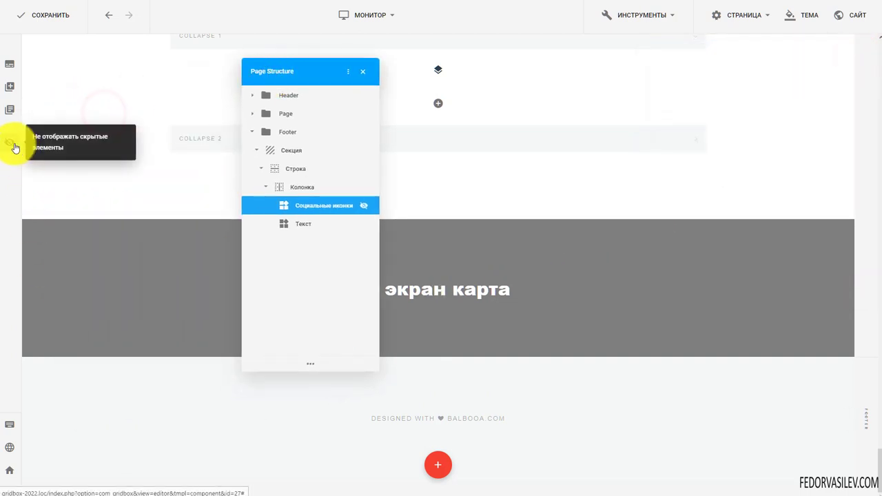
pyautogui.click(10, 144)
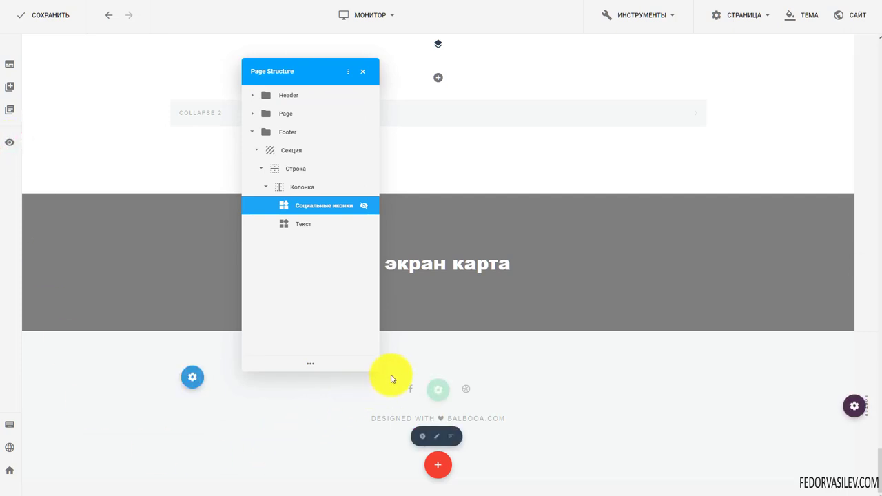
pyautogui.moveTo(435, 390)
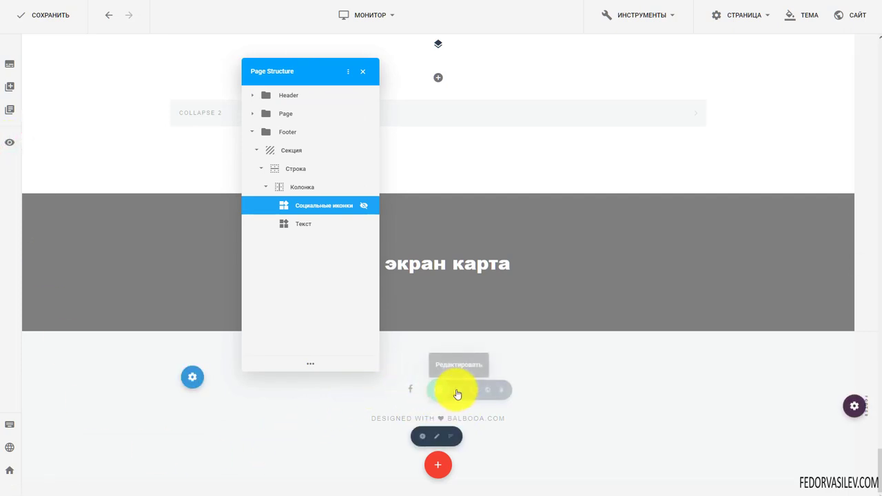
pyautogui.click(9, 145)
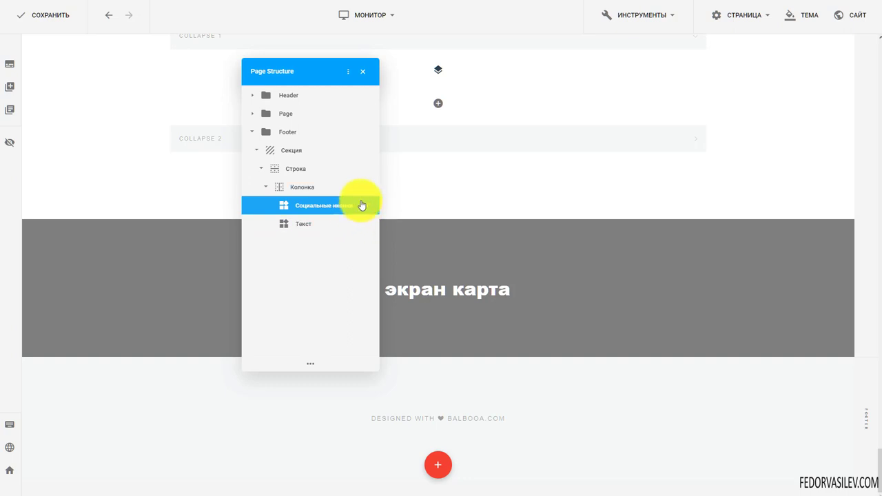
# Edit Социальные иконки from the structure tree, re-enable its display on Монитор, and close its settings.
pyautogui.rightClick(338, 208)
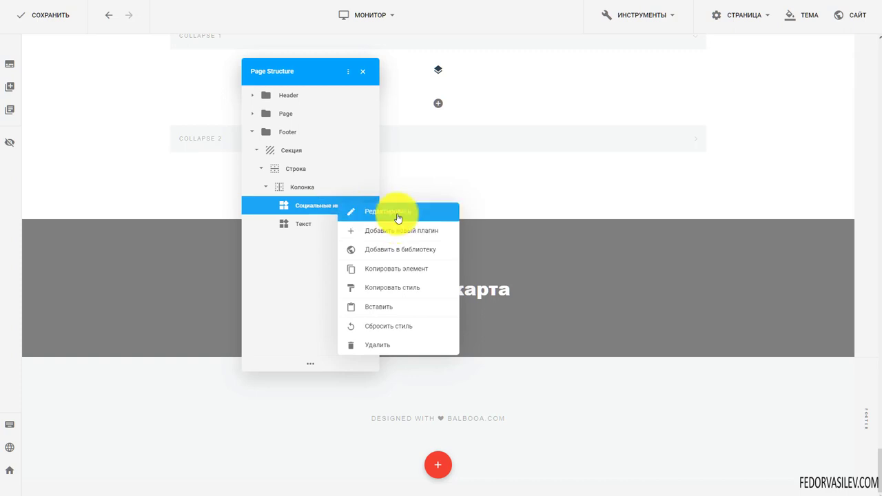
pyautogui.click(398, 218)
pyautogui.click(671, 222)
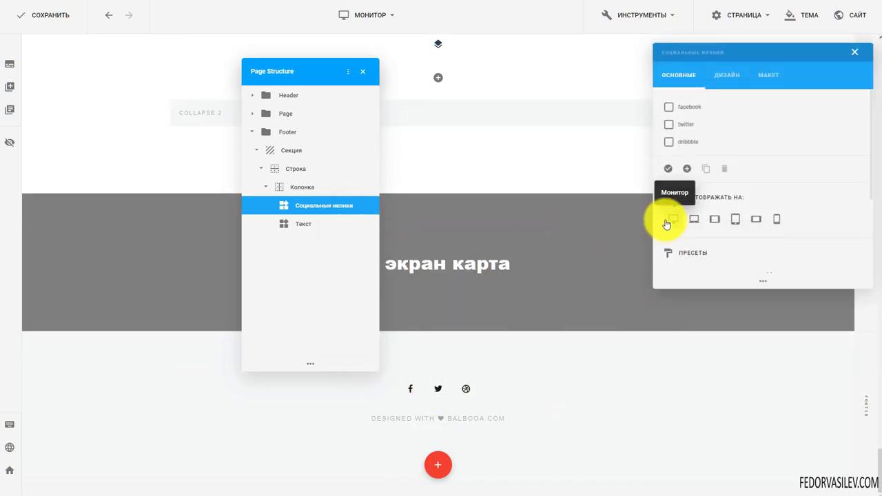
pyautogui.click(855, 53)
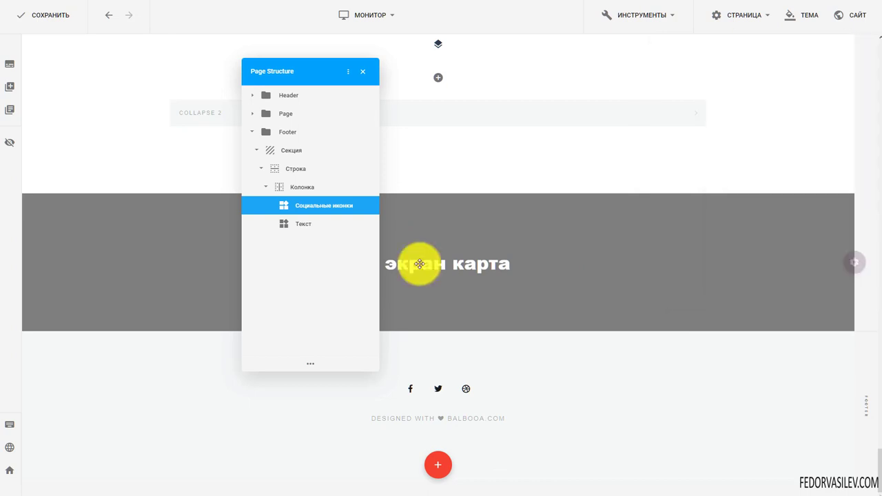
# Copy the contents of the footer's Колонка from the structure tree and paste them into the same column.
pyautogui.click(297, 189)
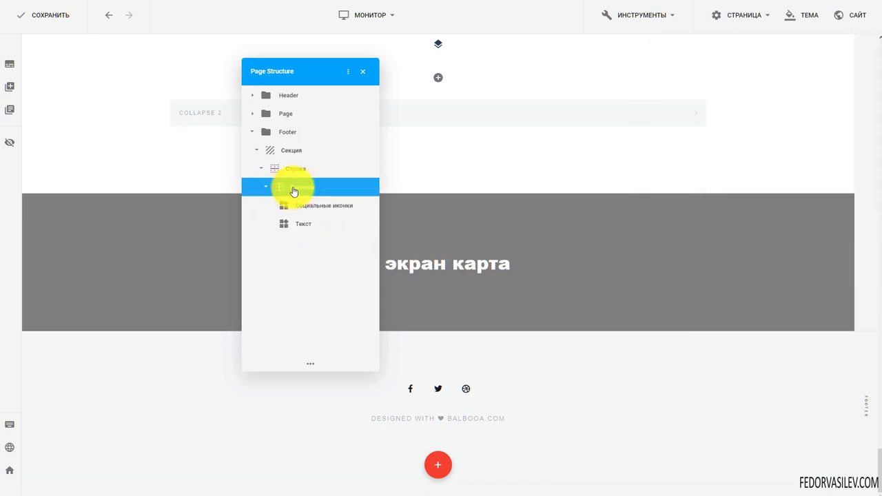
pyautogui.rightClick(294, 191)
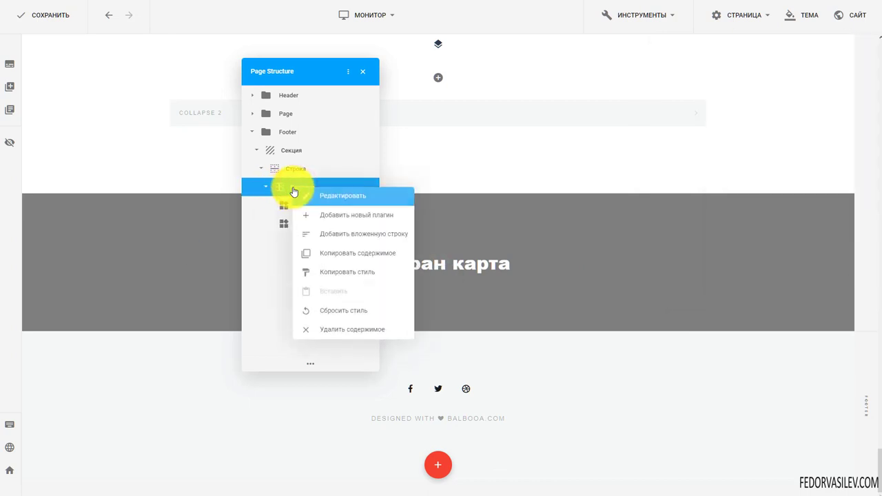
pyautogui.click(358, 253)
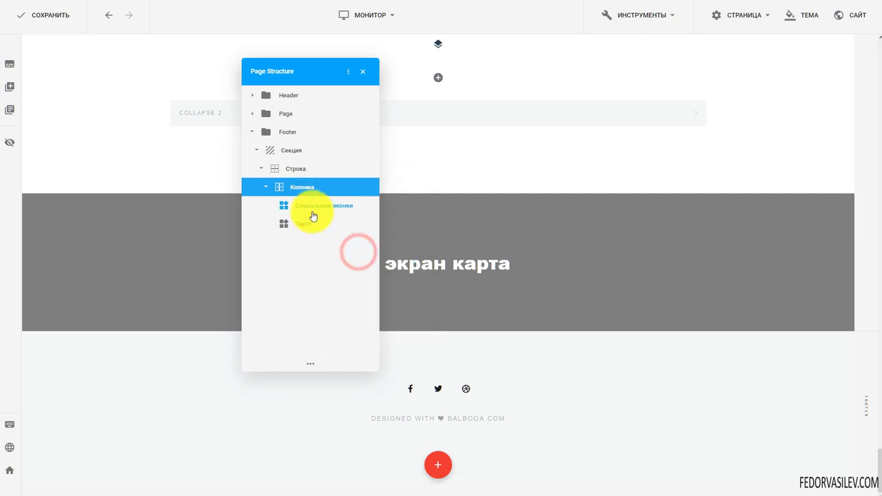
pyautogui.rightClick(298, 190)
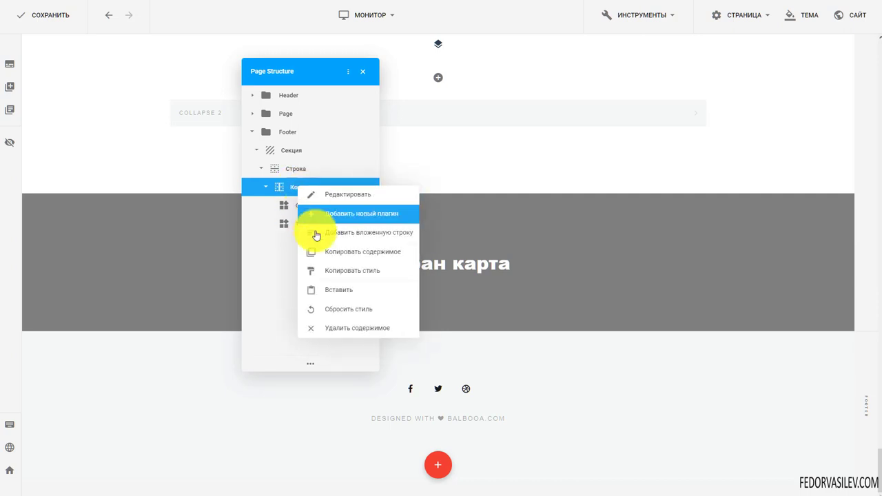
pyautogui.click(340, 290)
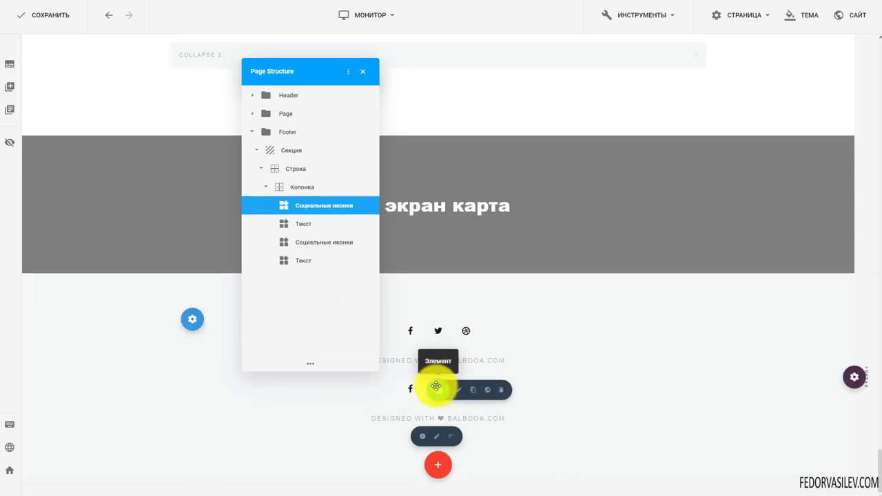
# Delete the pasted Социальные иконки and Текст elements from the footer, confirming each removal.
pyautogui.click(499, 388)
pyautogui.click(477, 248)
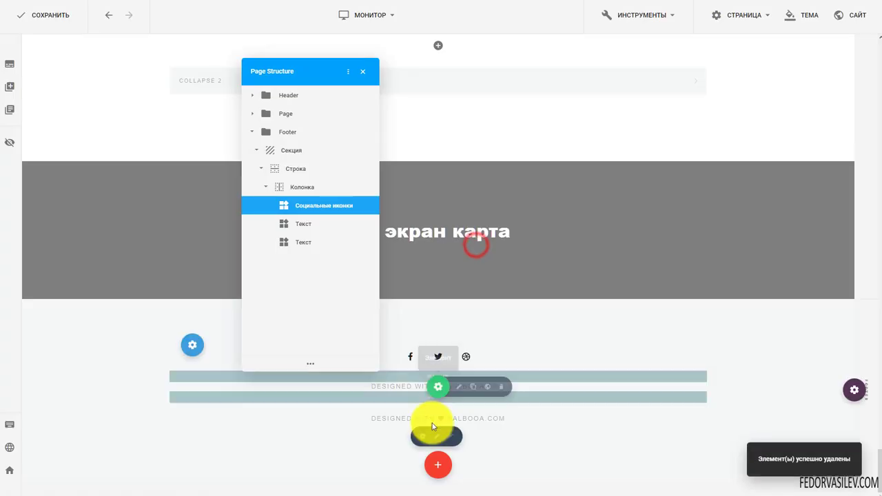
pyautogui.click(500, 419)
pyautogui.click(483, 247)
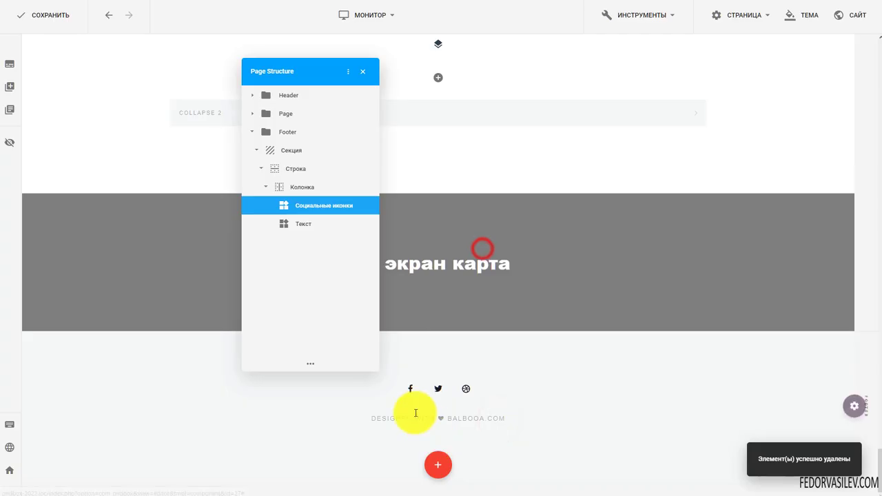
# Copy the contents of the footer's Секция from the structure tree and paste them into the same section.
pyautogui.click(292, 152)
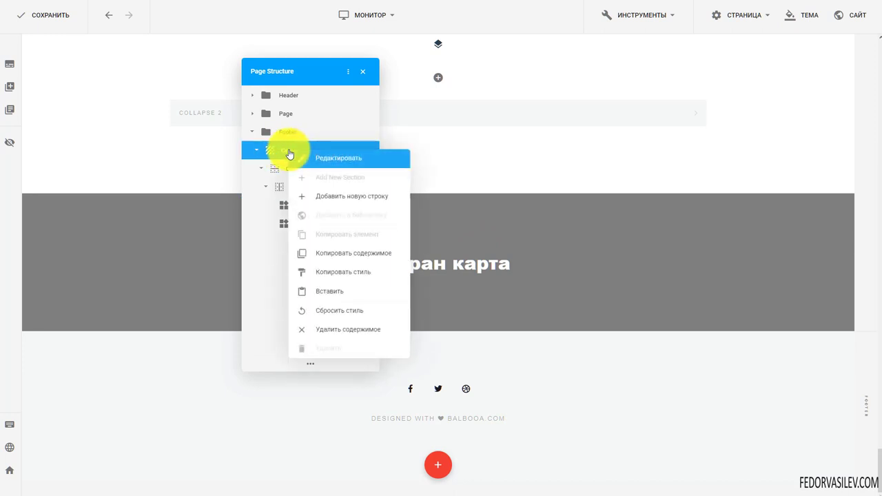
pyautogui.click(331, 255)
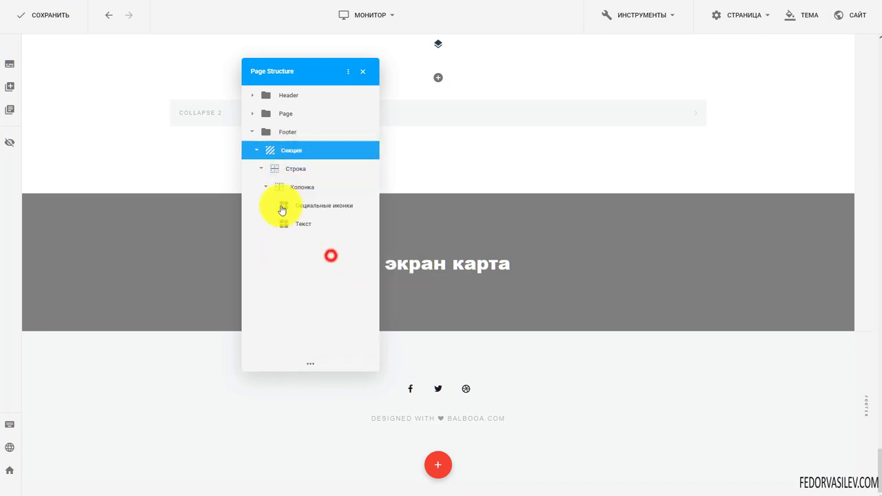
pyautogui.rightClick(287, 153)
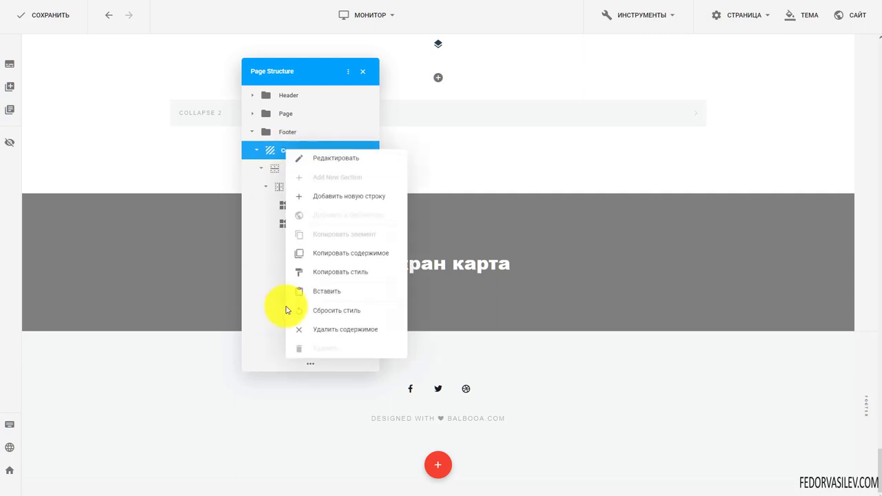
pyautogui.click(309, 286)
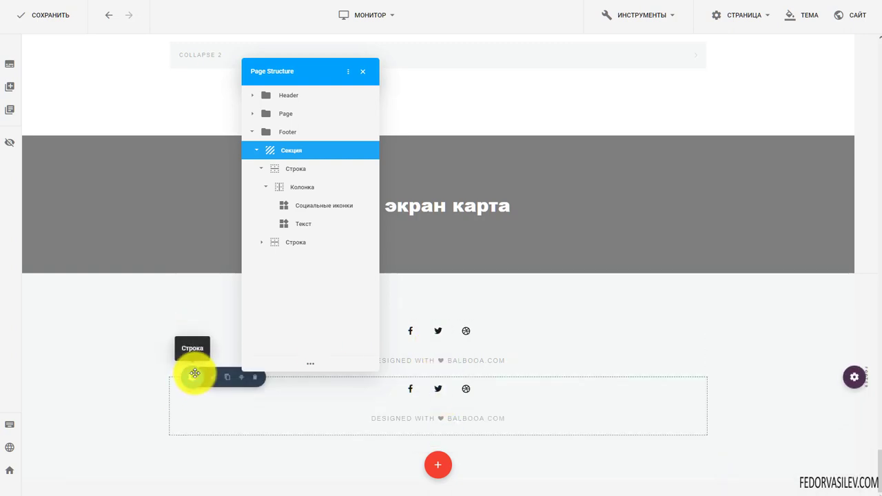
# Move the Page Structure window away from the footer row controls, and delete the duplicated lower row in the footer.
pyautogui.moveTo(308, 72); pyautogui.dragTo(127, 31)
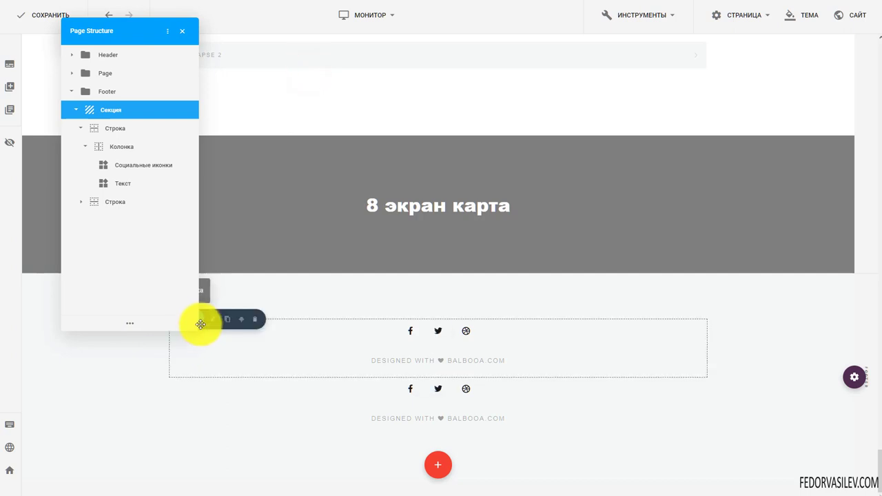
pyautogui.moveTo(201, 326); pyautogui.dragTo(198, 383)
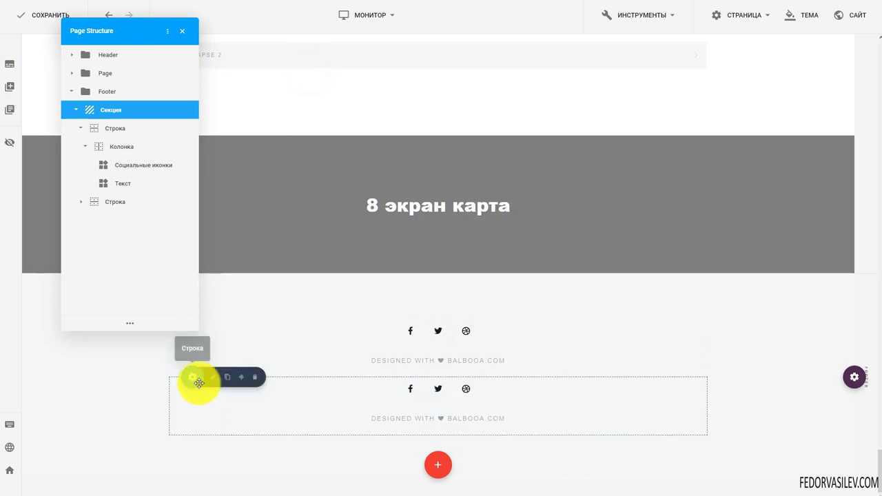
pyautogui.click(253, 378)
pyautogui.click(474, 243)
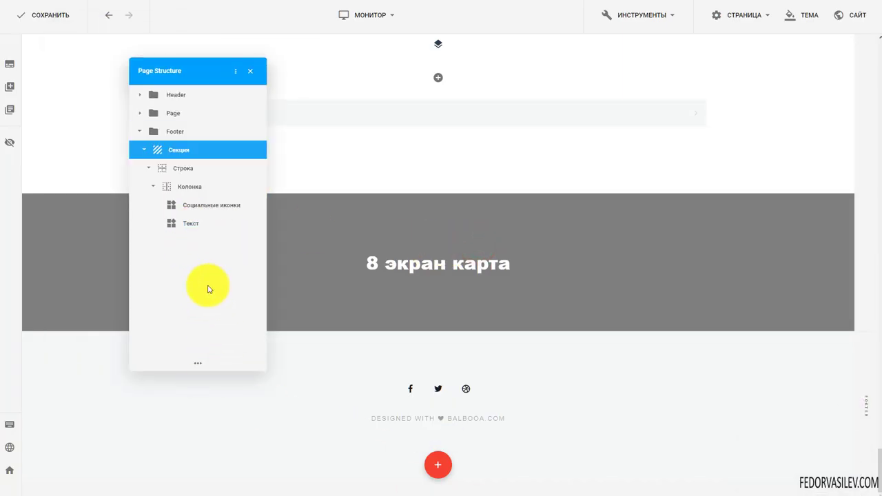
# Reorder the footer column in the structure tree by moving Текст above Социальные иконки, and return it below them.
pyautogui.moveTo(189, 228); pyautogui.dragTo(177, 203)
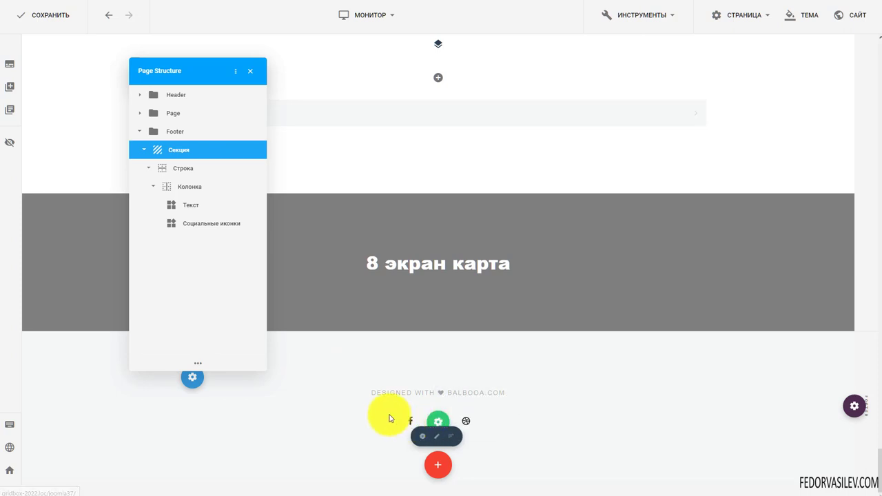
pyautogui.moveTo(186, 206); pyautogui.dragTo(185, 234)
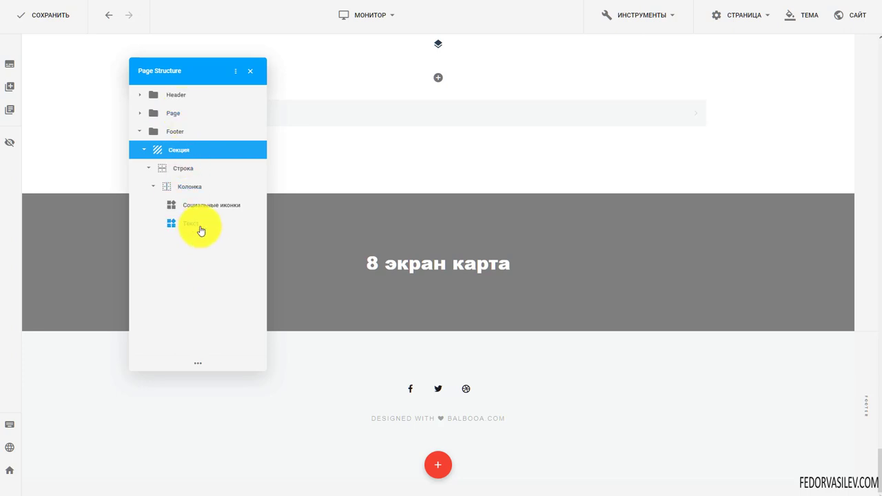
# Locate the "7 экран отзывы" heading in the structure tree, starting from the element on the page.
pyautogui.scroll(5, 430, 227)
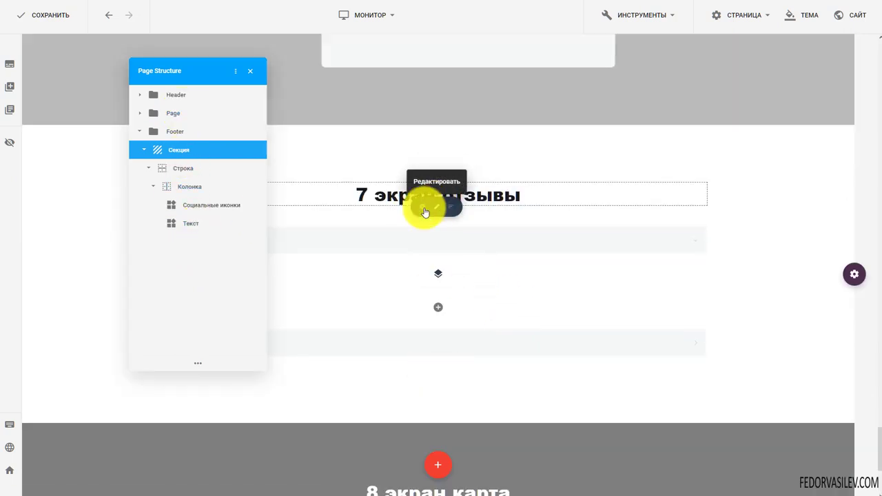
pyautogui.moveTo(452, 198)
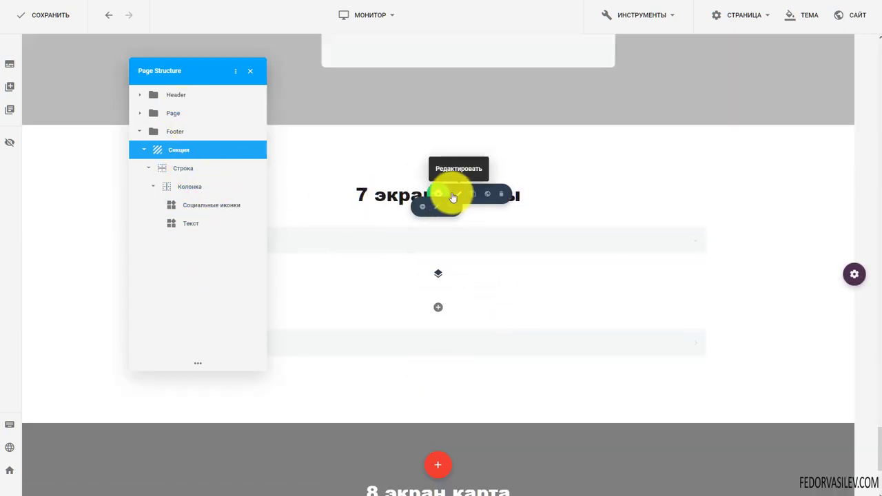
pyautogui.rightClick(437, 191)
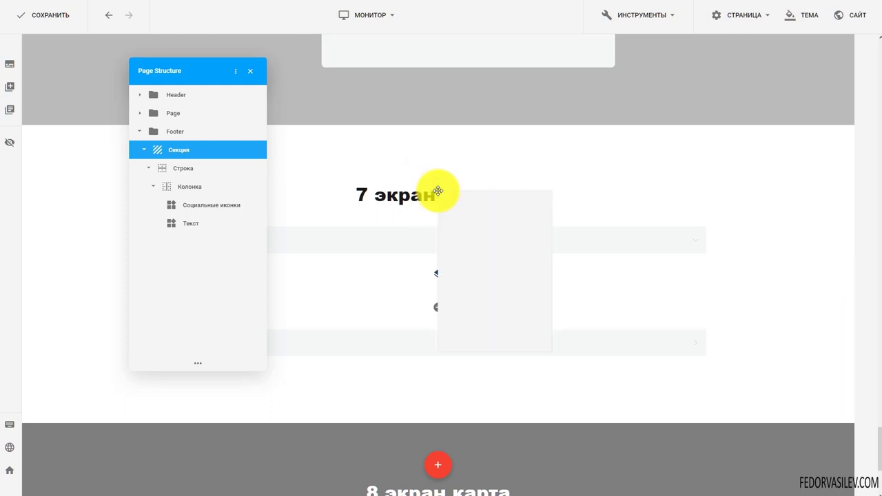
pyautogui.click(467, 223)
pyautogui.moveTo(250, 197); pyautogui.dragTo(133, 205)
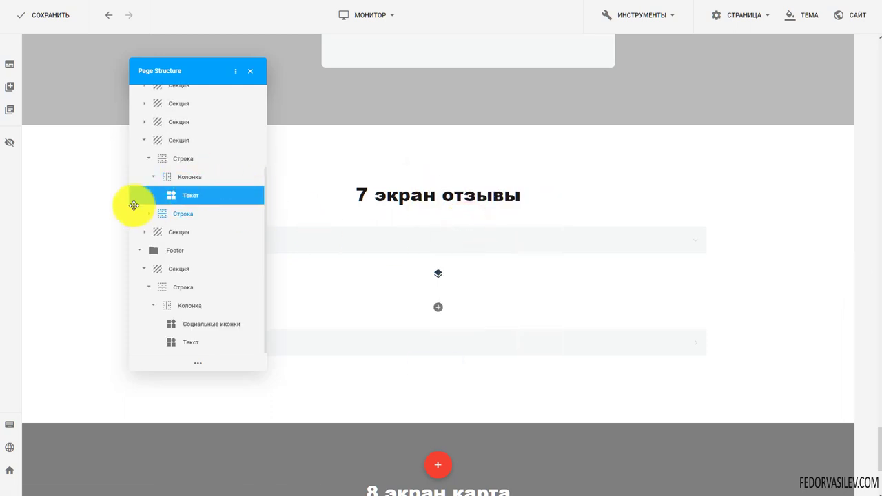
# Copy the "7 экран отзывы" Текст element from the structure tree and paste it as a duplicate.
pyautogui.rightClick(191, 199)
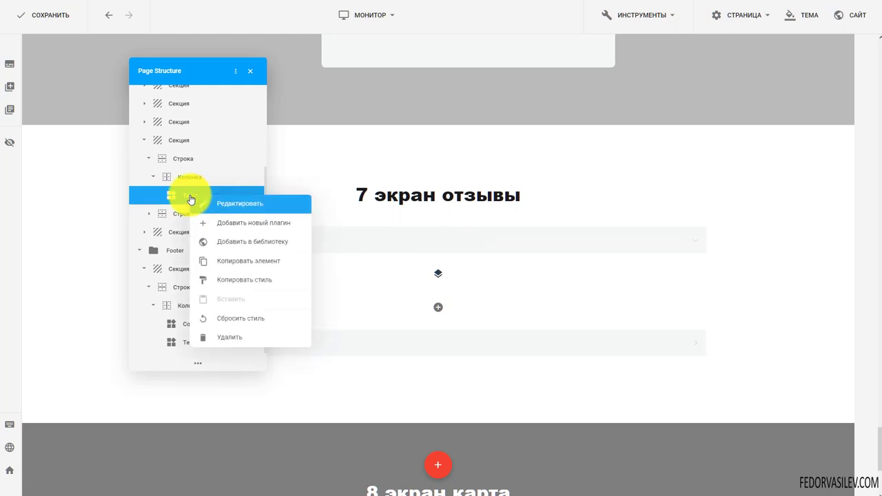
pyautogui.click(225, 264)
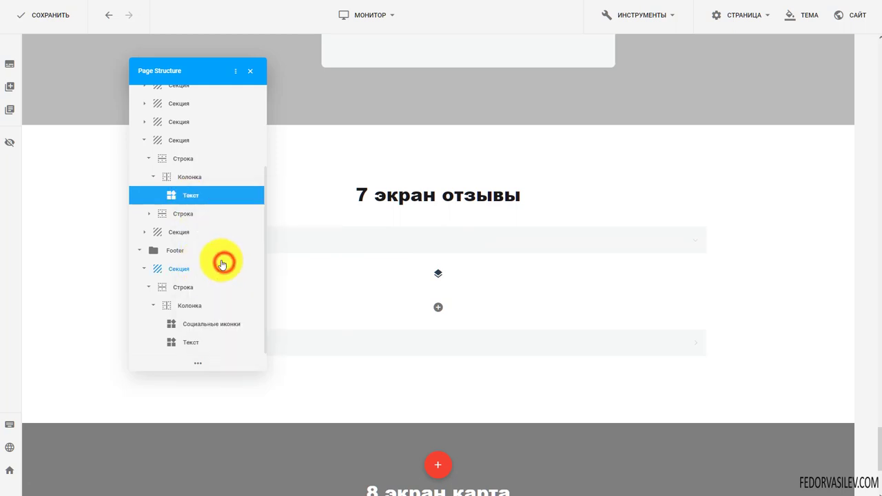
pyautogui.rightClick(183, 198)
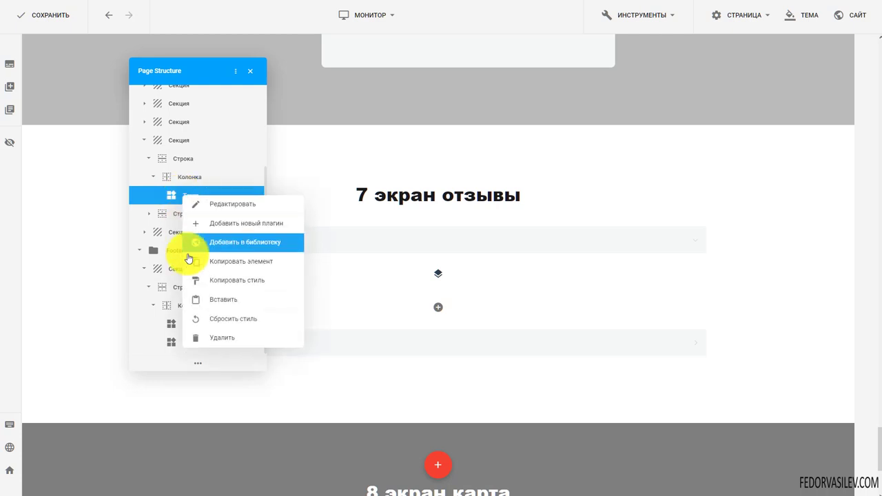
pyautogui.click(212, 299)
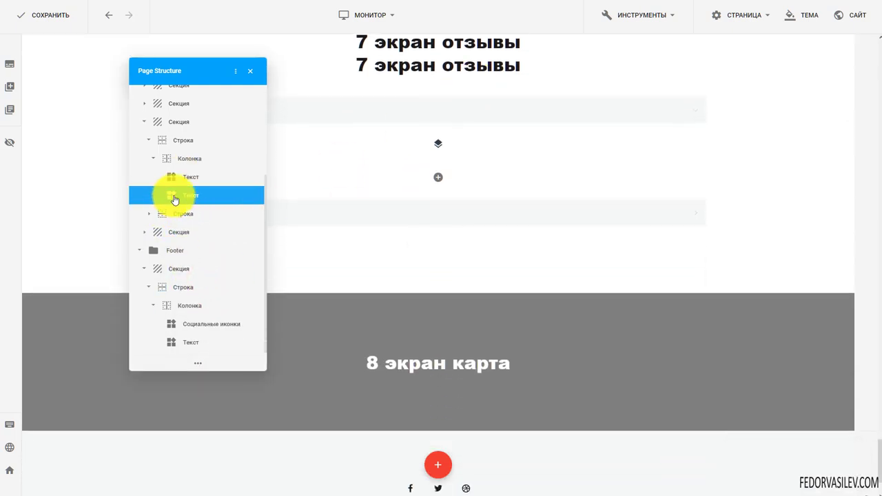
# Select both "7 экран отзывы" Текст elements in the tree and move them into the footer column above its own Текст.
pyautogui.moveTo(173, 197)
pyautogui.mouseDown()
pyautogui.moveTo(183, 268)
pyautogui.moveTo(182, 343)
pyautogui.moveTo(171, 354)
pyautogui.moveTo(193, 310)
pyautogui.moveTo(154, 328)
pyautogui.moveTo(172, 348)
pyautogui.moveTo(177, 279)
pyautogui.moveTo(176, 292)
pyautogui.moveTo(156, 295)
pyautogui.moveTo(185, 191)
pyautogui.moveTo(183, 207)
pyautogui.mouseUp()
pyautogui.keyDown('shift'); pyautogui.click(184, 207); pyautogui.keyUp('shift')
pyautogui.scroll(-2, 351, 301)
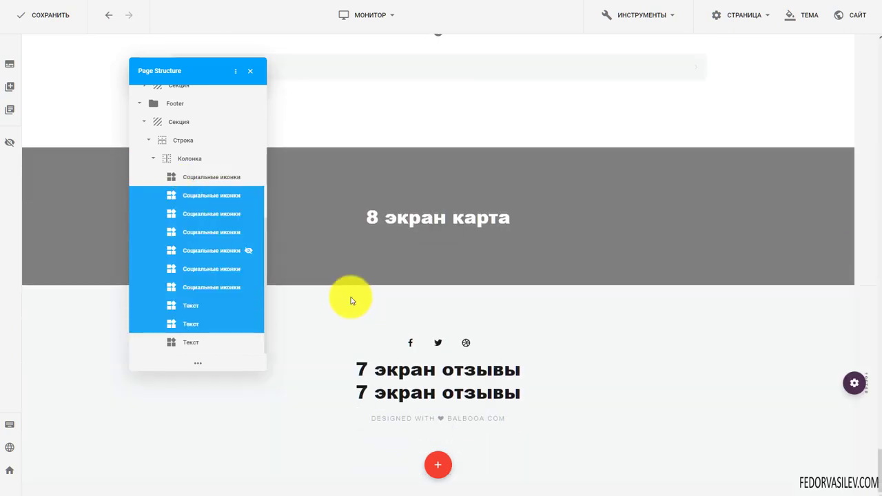
# Check the footer and the sections above it for the moved headings, and undo the move.
pyautogui.scroll(1, 329, 341)
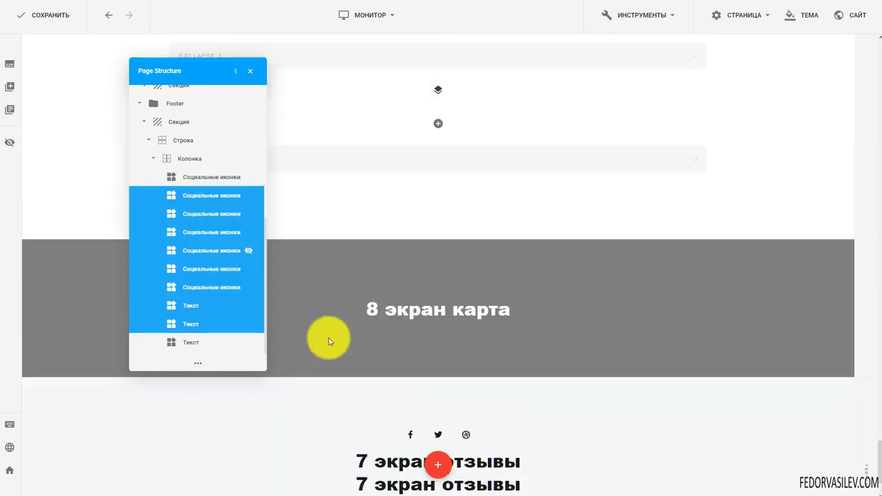
pyautogui.scroll(-1, 382, 378)
pyautogui.scroll(3, 425, 358)
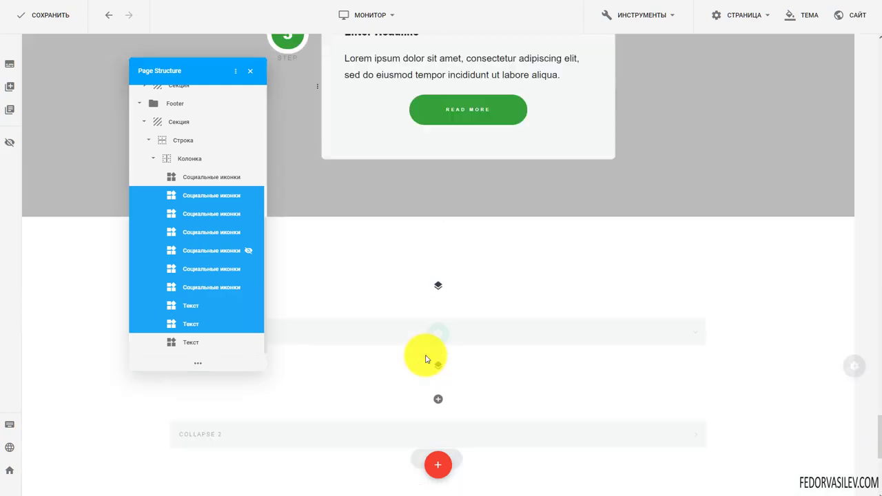
pyautogui.scroll(10, 427, 351)
pyautogui.scroll(-8, 429, 349)
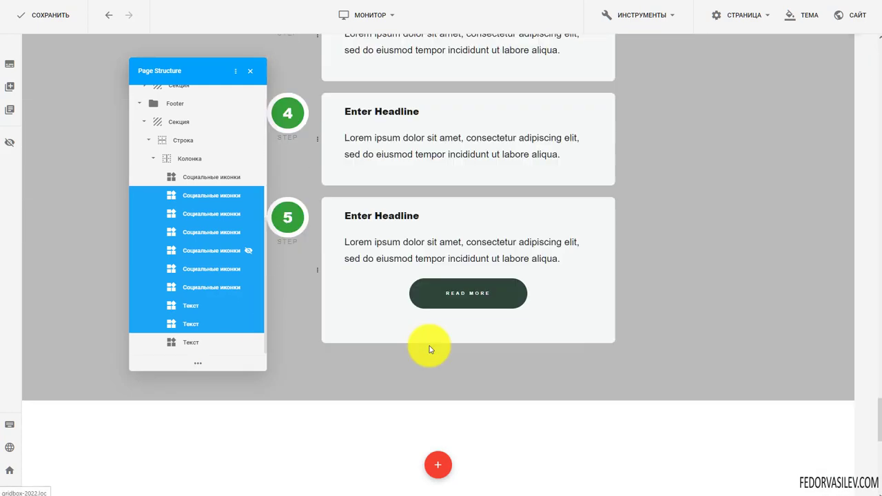
pyautogui.scroll(-5, 428, 350)
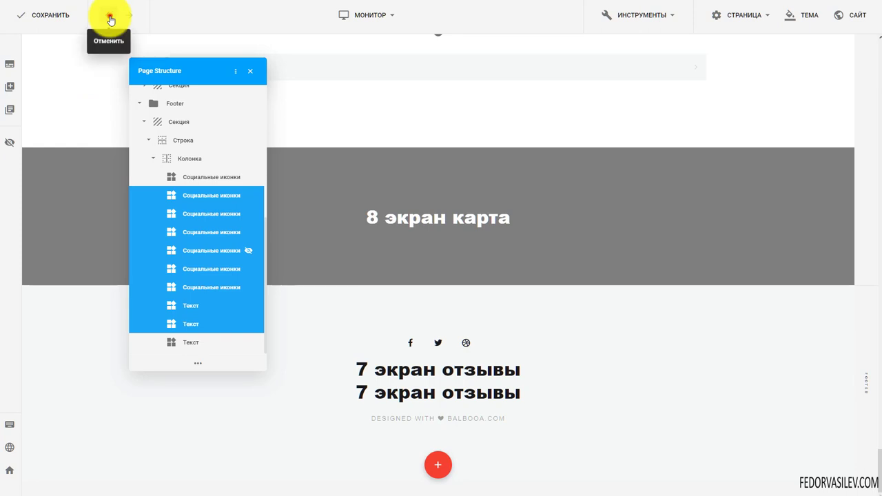
pyautogui.click(108, 15)
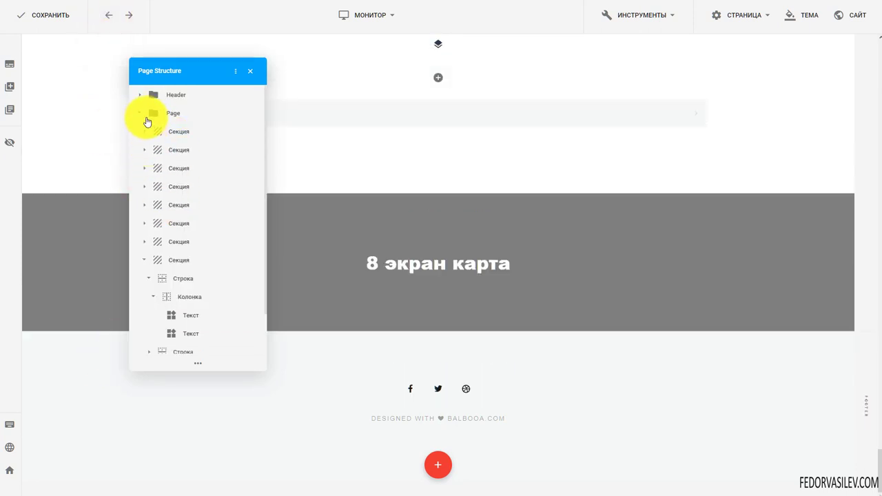
# Collapse and re-expand Page in the tree, and browse its fourth section down through the first row and column to Текст.
pyautogui.click(139, 114)
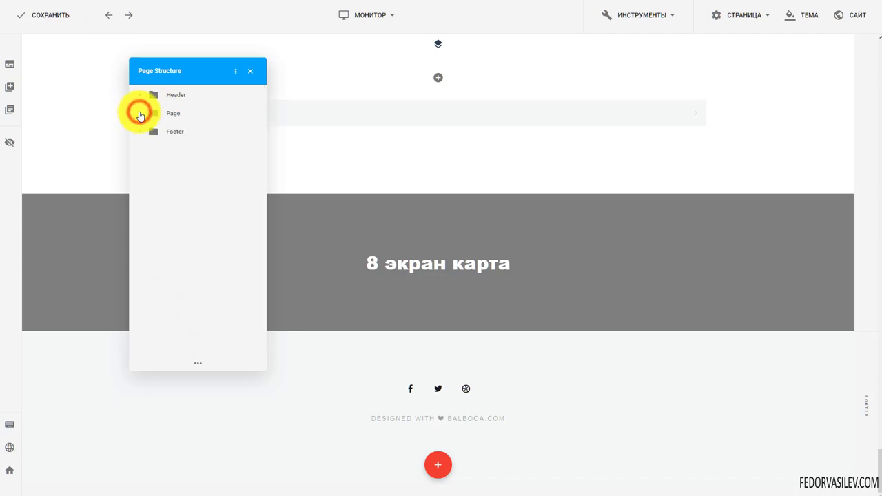
pyautogui.click(140, 114)
pyautogui.click(179, 190)
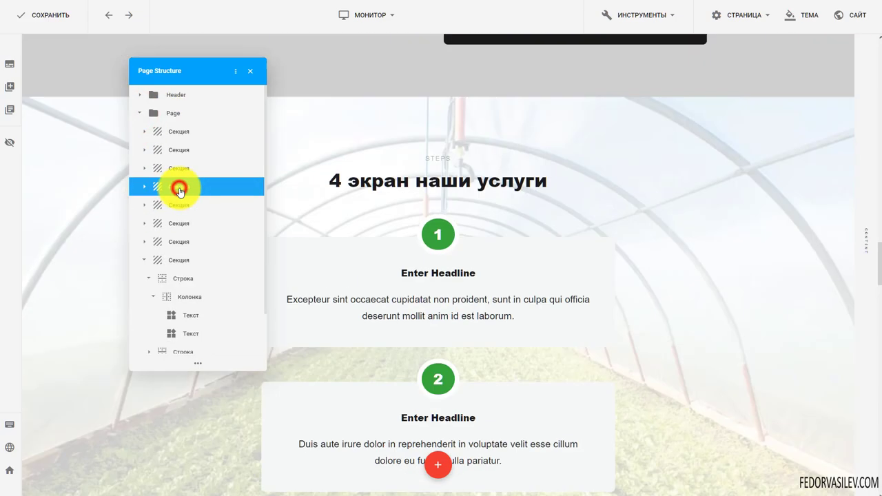
pyautogui.click(142, 186)
pyautogui.click(177, 203)
pyautogui.click(148, 204)
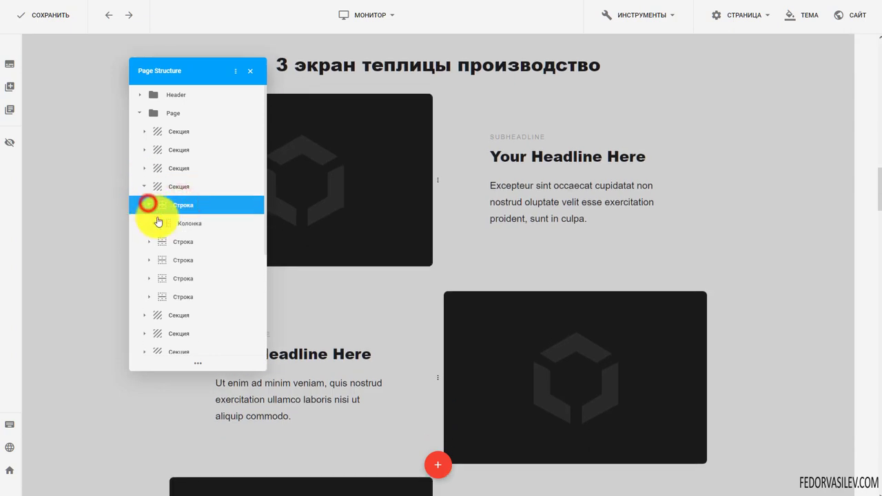
pyautogui.click(158, 221)
pyautogui.click(153, 223)
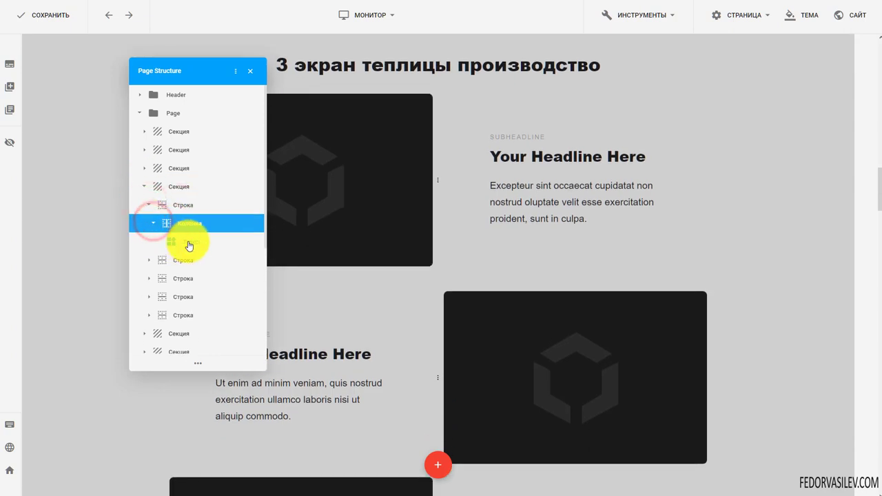
pyautogui.click(188, 242)
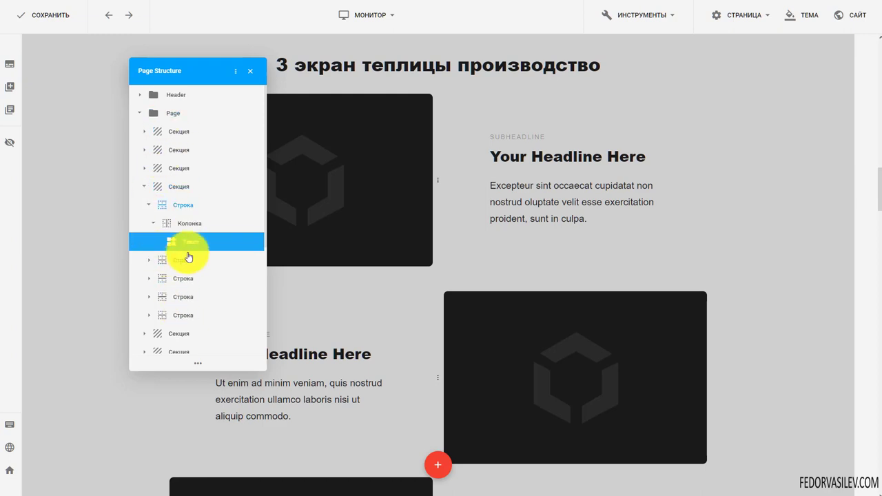
# Locate the Изображение in the first column of the fourth section's fourth row, moving the Page Structure panel clear of the image on the page.
pyautogui.click(183, 304)
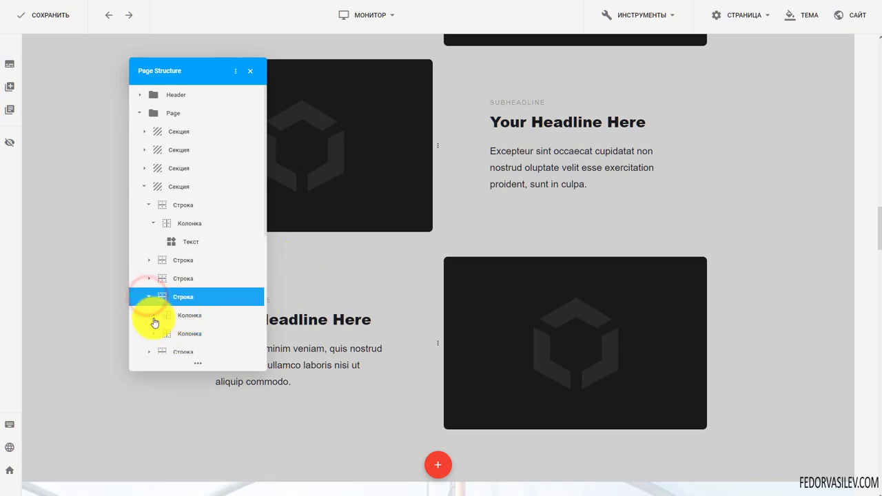
pyautogui.click(153, 319)
pyautogui.click(205, 337)
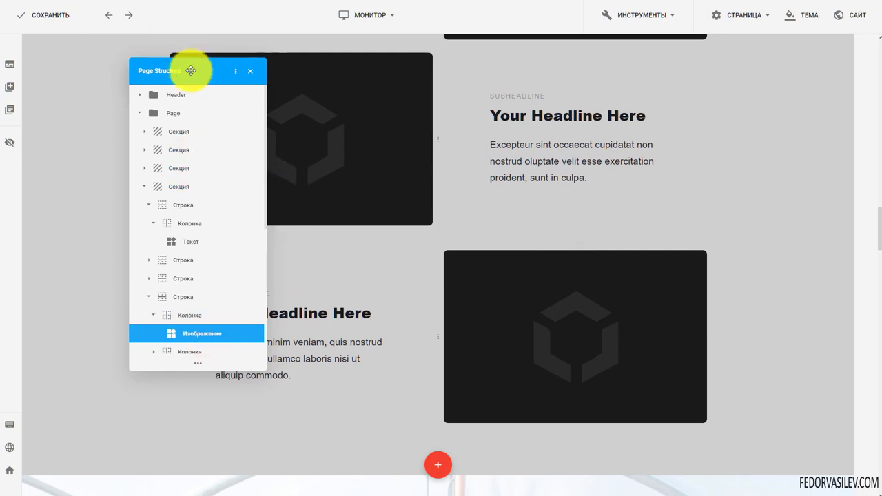
pyautogui.moveTo(189, 71); pyautogui.dragTo(88, 44)
pyautogui.moveTo(72, 224)
pyautogui.mouseDown()
pyautogui.moveTo(89, 118)
pyautogui.moveTo(77, 214)
pyautogui.mouseUp()
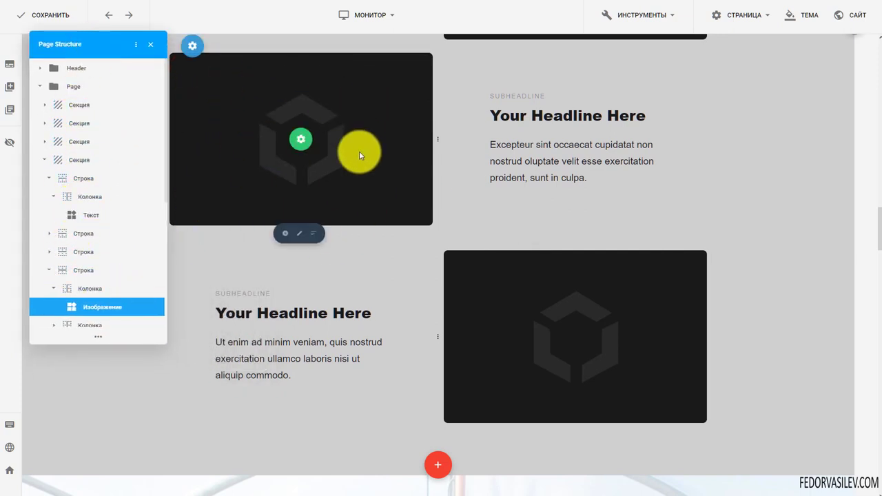
# Expand the second column of the fourth row in the tree and locate its first Текст element on the page.
pyautogui.moveTo(64, 282); pyautogui.dragTo(59, 246)
pyautogui.click(55, 236)
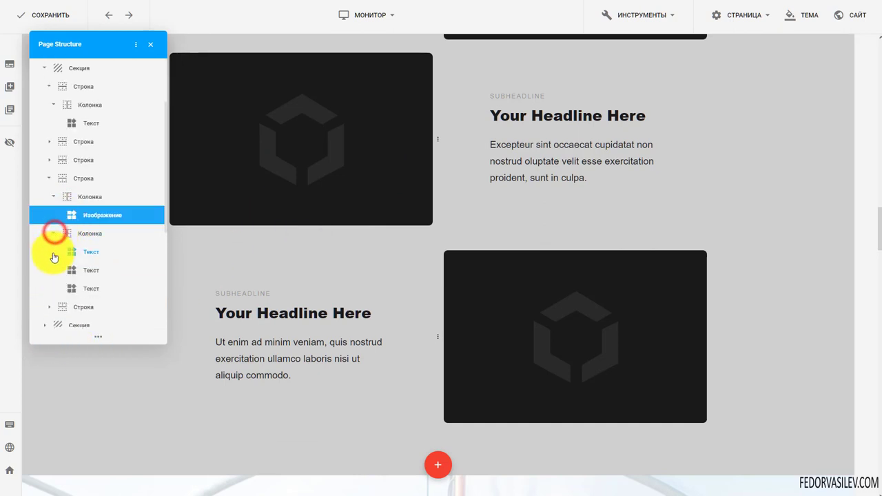
pyautogui.click(80, 251)
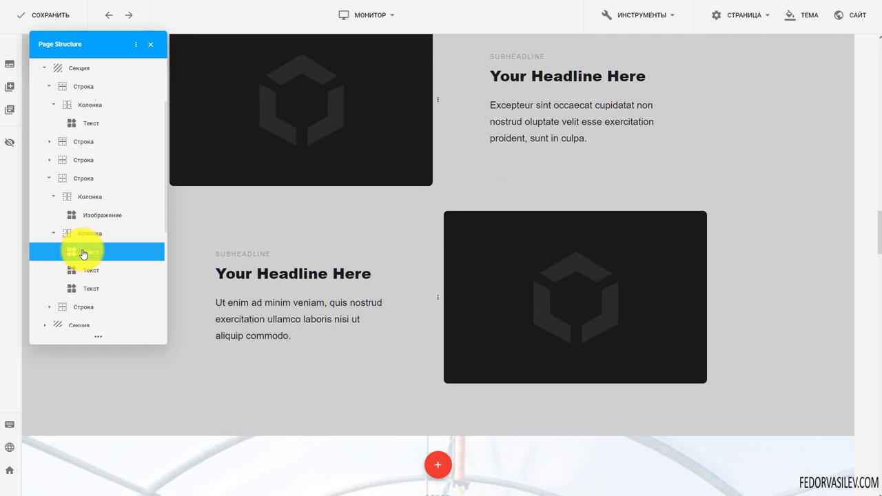
# Locate the lower "Your Headline Here" heading in the structure tree, starting from the element on the page.
pyautogui.moveTo(305, 279)
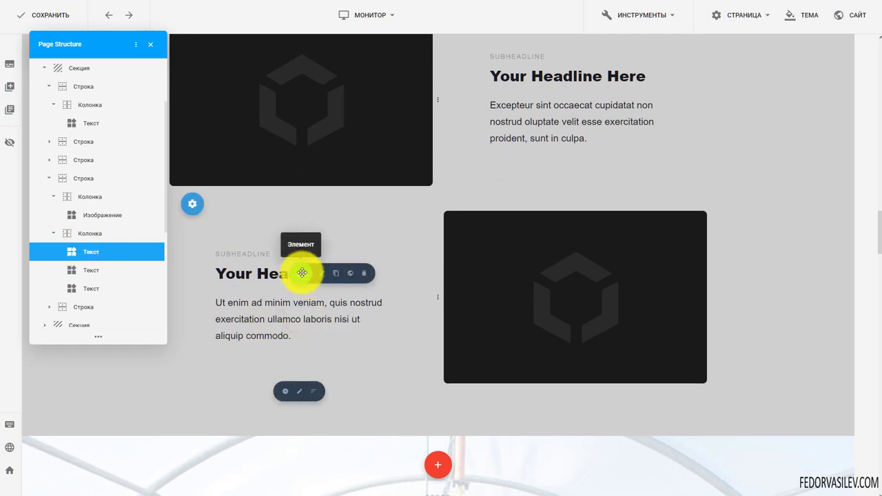
pyautogui.rightClick(302, 273)
pyautogui.click(331, 300)
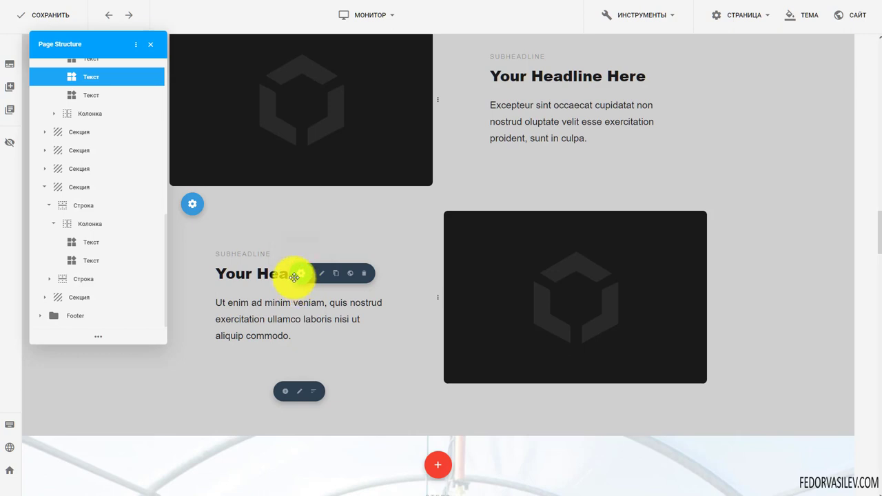
pyautogui.moveTo(293, 277)
pyautogui.mouseDown()
pyautogui.moveTo(272, 301)
pyautogui.moveTo(295, 262)
pyautogui.mouseUp()
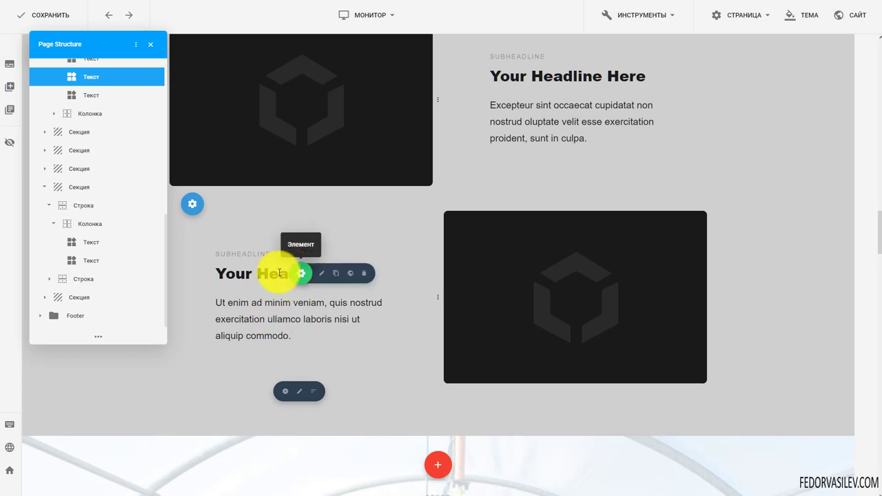
# Locate the fifth row's third Текст and its second column on the page from the tree, and reposition the Page Structure panel slightly lower.
pyautogui.scroll(2, 116, 216)
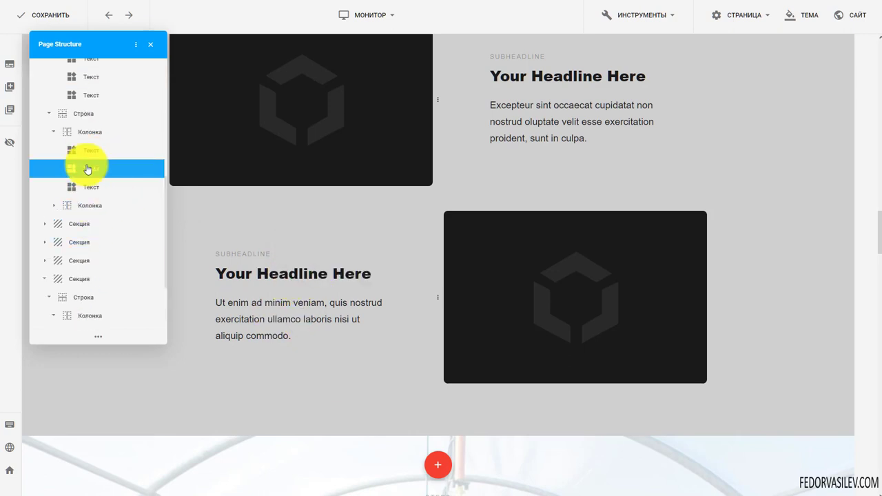
pyautogui.click(94, 187)
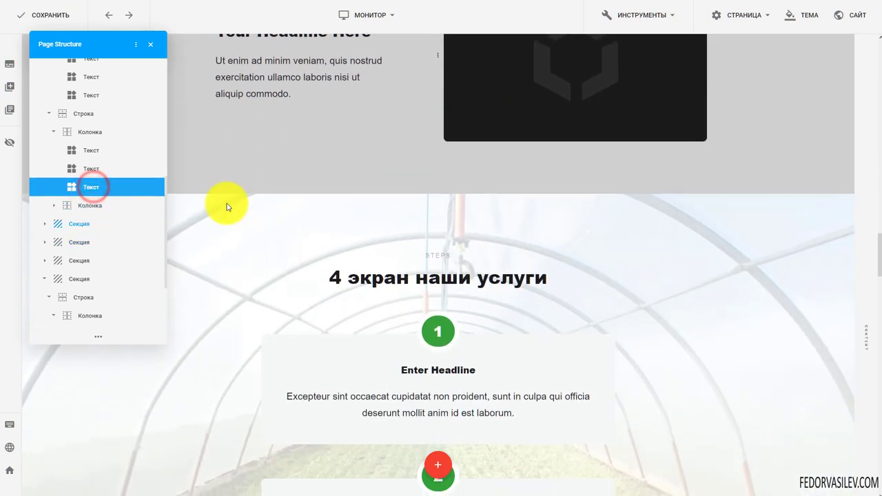
pyautogui.click(80, 205)
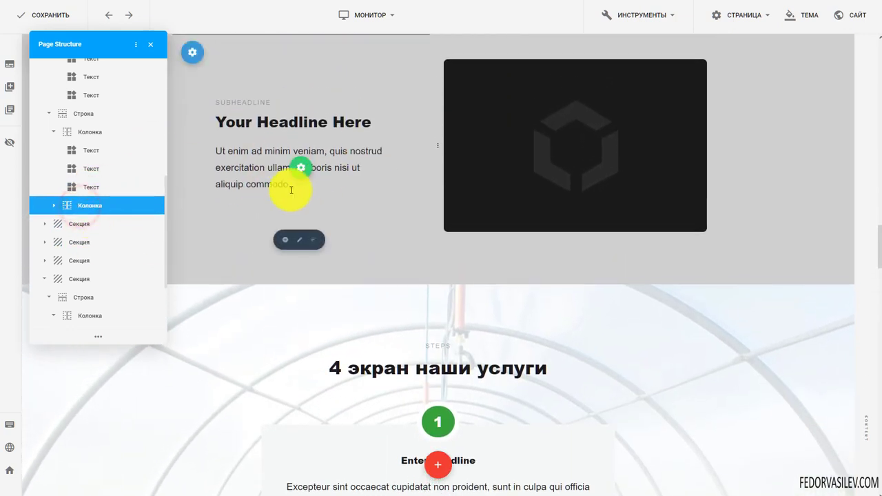
pyautogui.moveTo(66, 43); pyautogui.dragTo(78, 74)
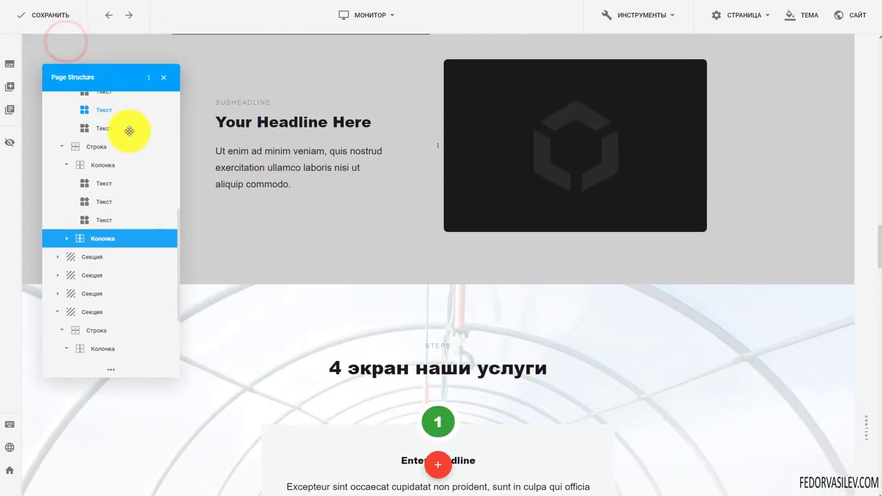